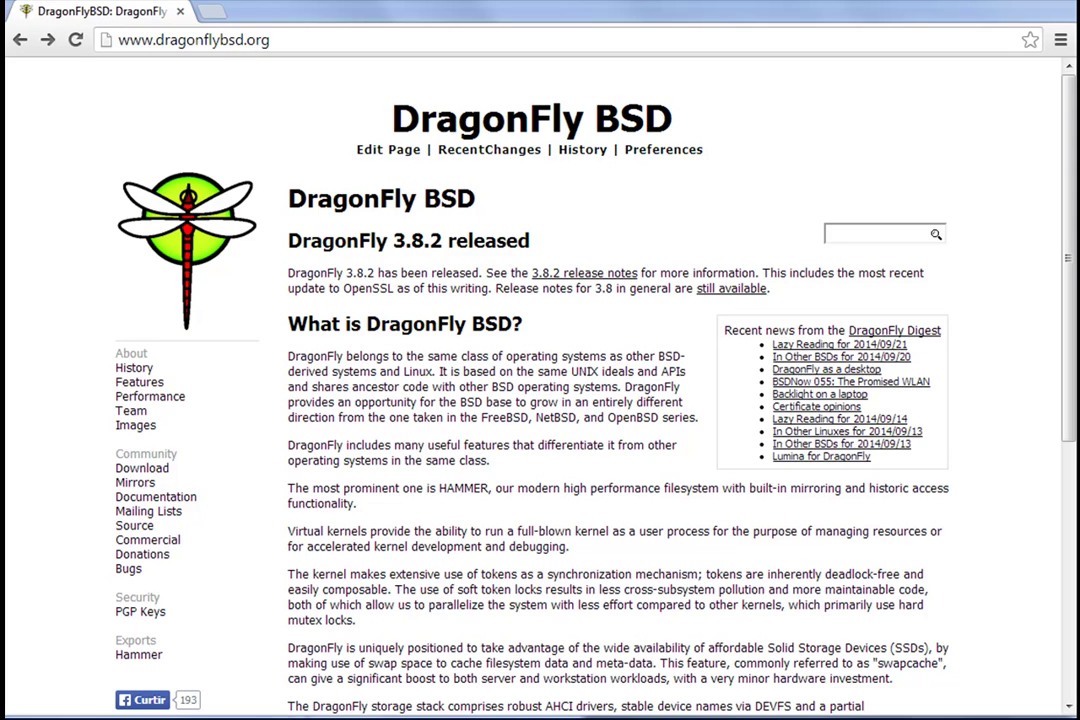
Step: Open the DragonFly BSD Features page and scroll through its ten major features, KERNEL to DMA
mouse_move(1069, 258)
left_mouse_down()
mouse_move(1051, 559)
mouse_move(1066, 245)
left_mouse_up()
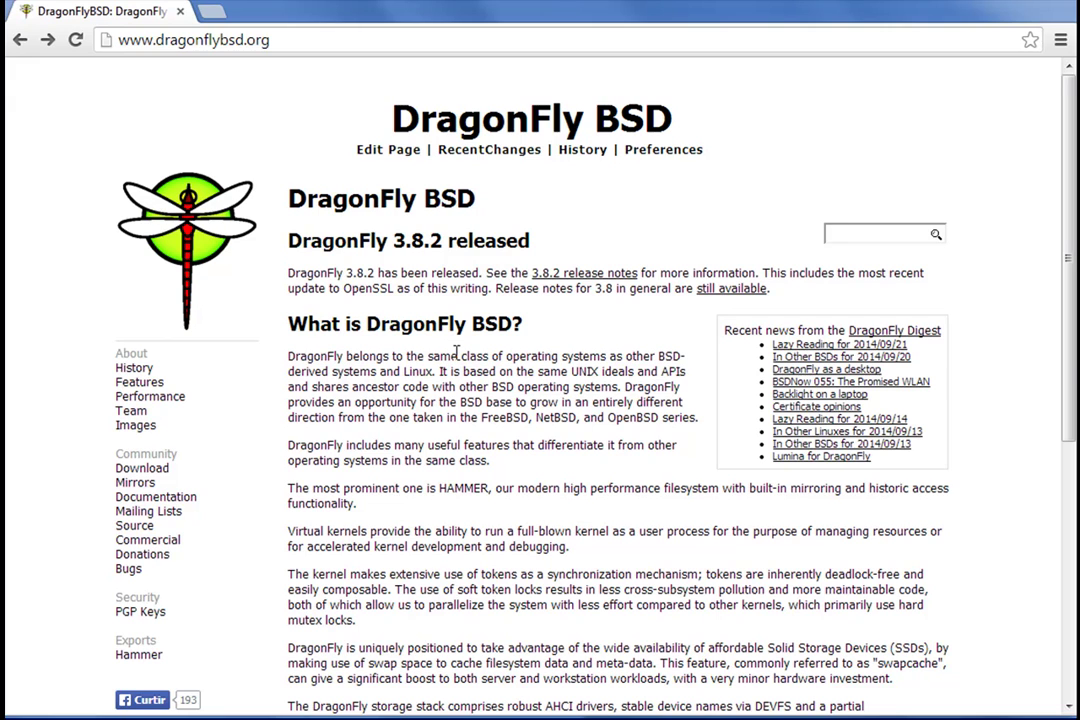
left_click(146, 386)
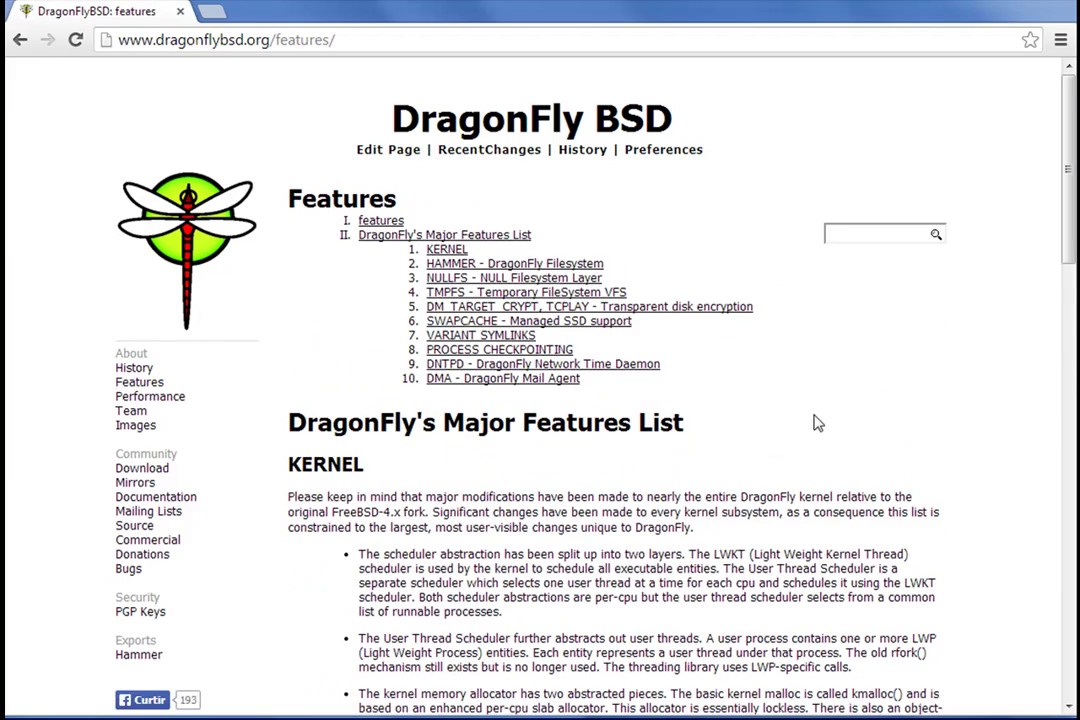
scroll(817, 423, "down", 2)
left_click_drag(1069, 205, 1069, 286)
scroll(885, 312, "down", 4)
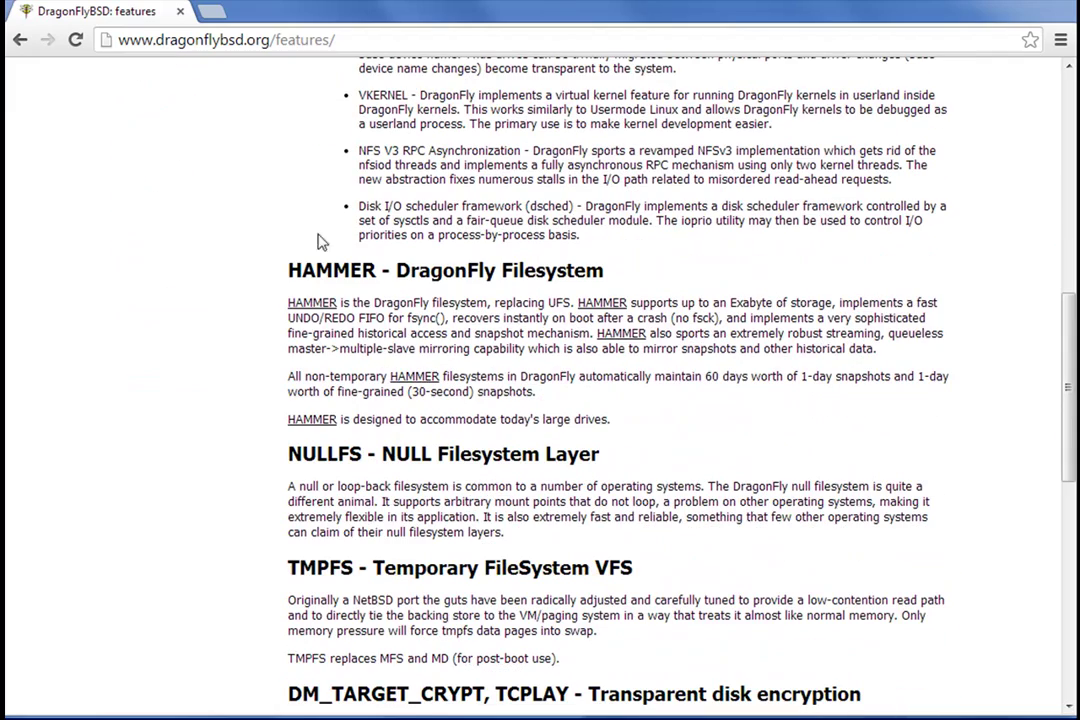
left_click_drag(1069, 372, 1069, 460)
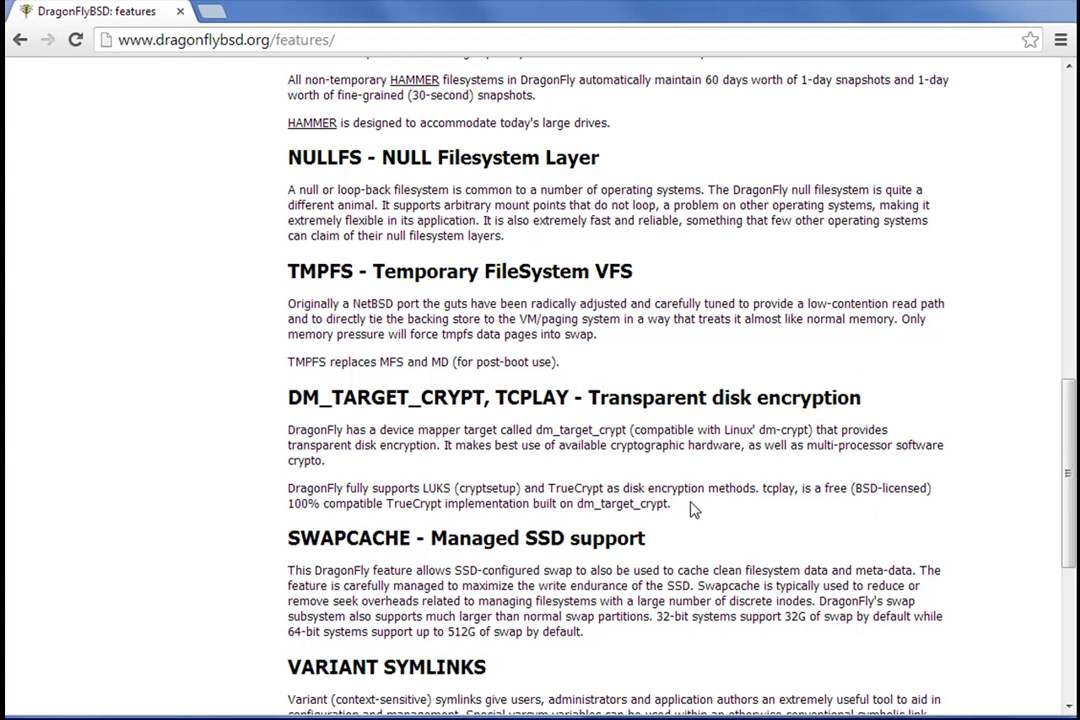
left_click_drag(1068, 477, 1024, 169)
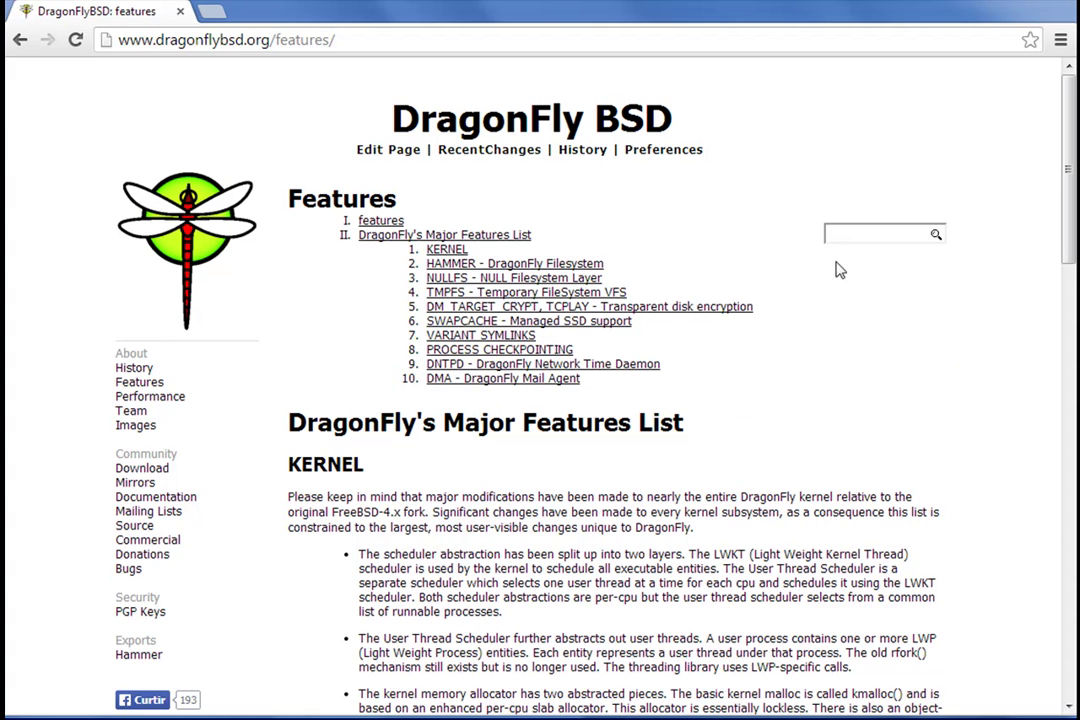
Step: Go back to the DragonFly BSD home page and briefly highlight the 3.8.2 release version
left_click(18, 45)
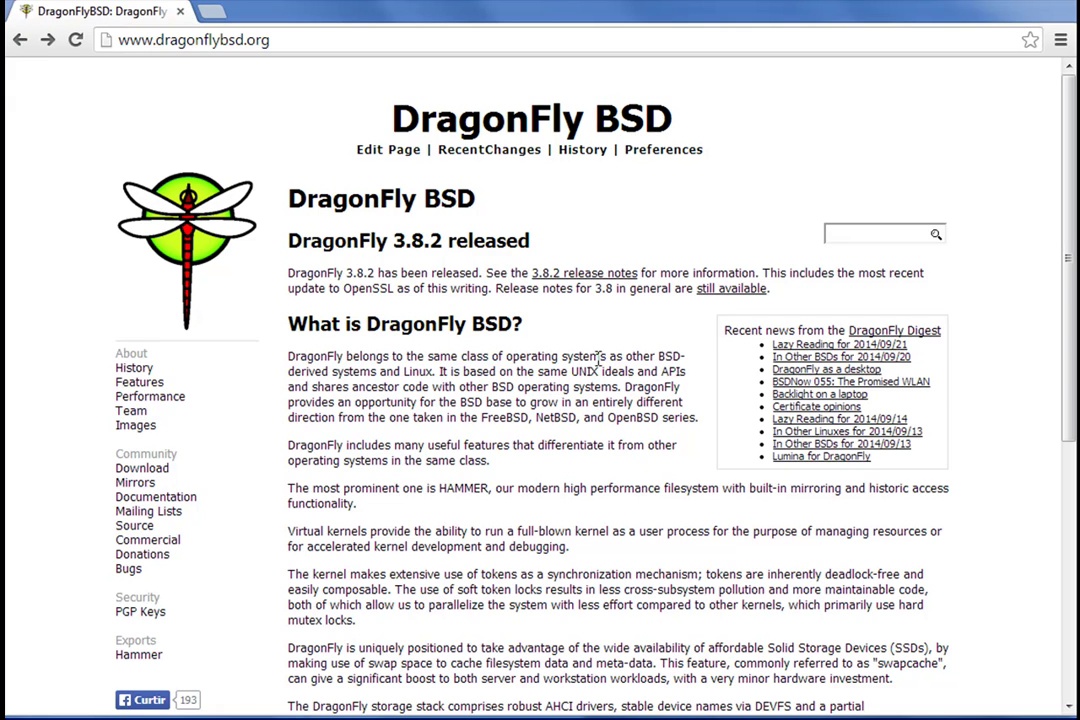
left_click_drag(393, 241, 446, 247)
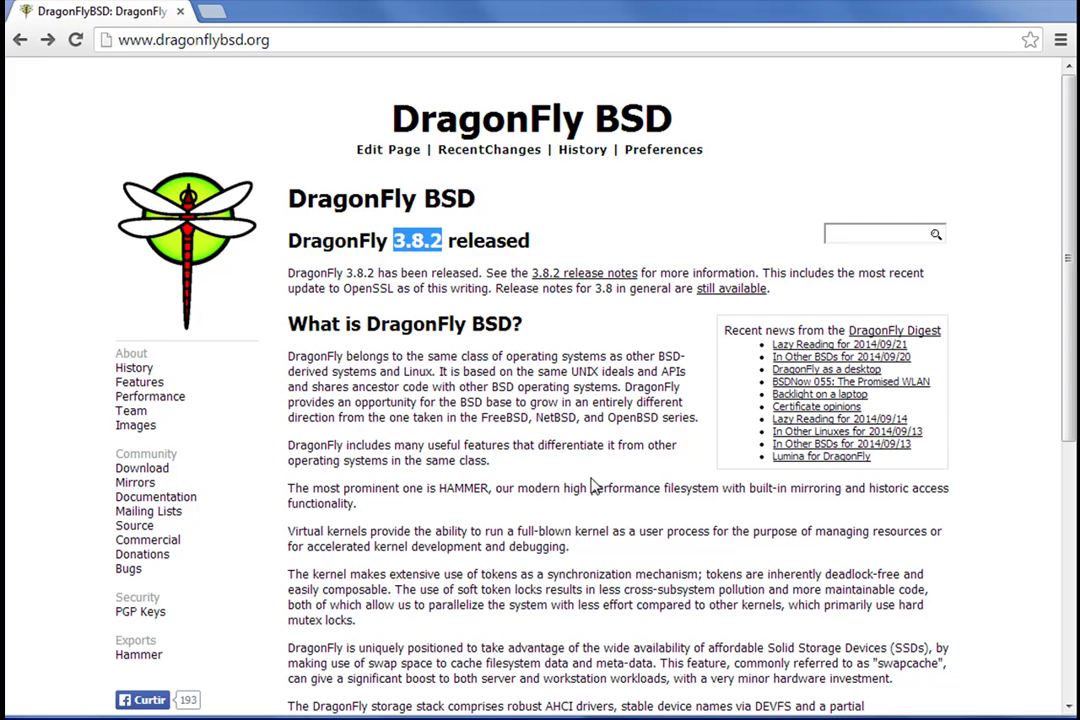
left_click(423, 236)
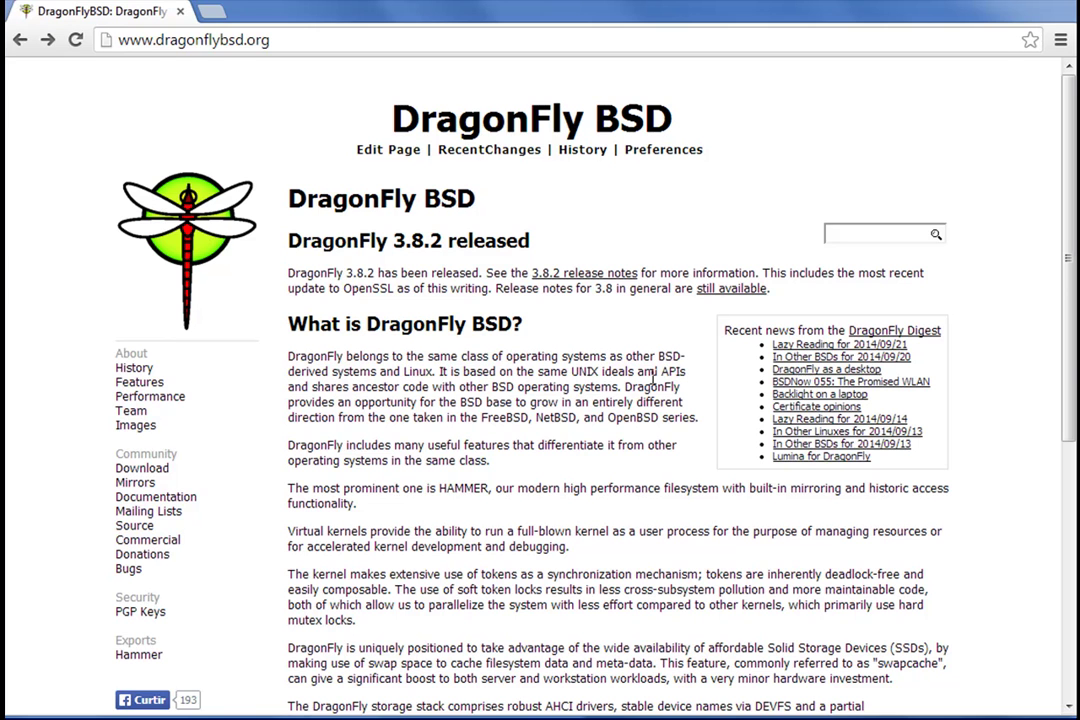
Step: Open the Download page and look over the x86_64 and i386 architecture labels
left_click(151, 477)
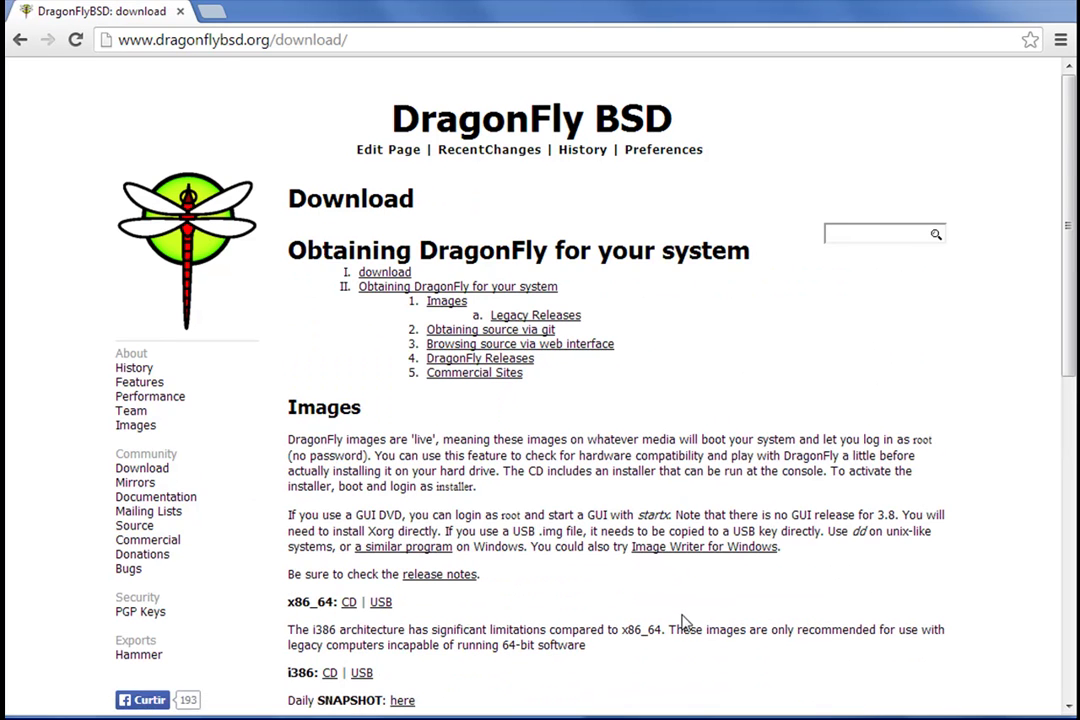
scroll(683, 621, "down", 2)
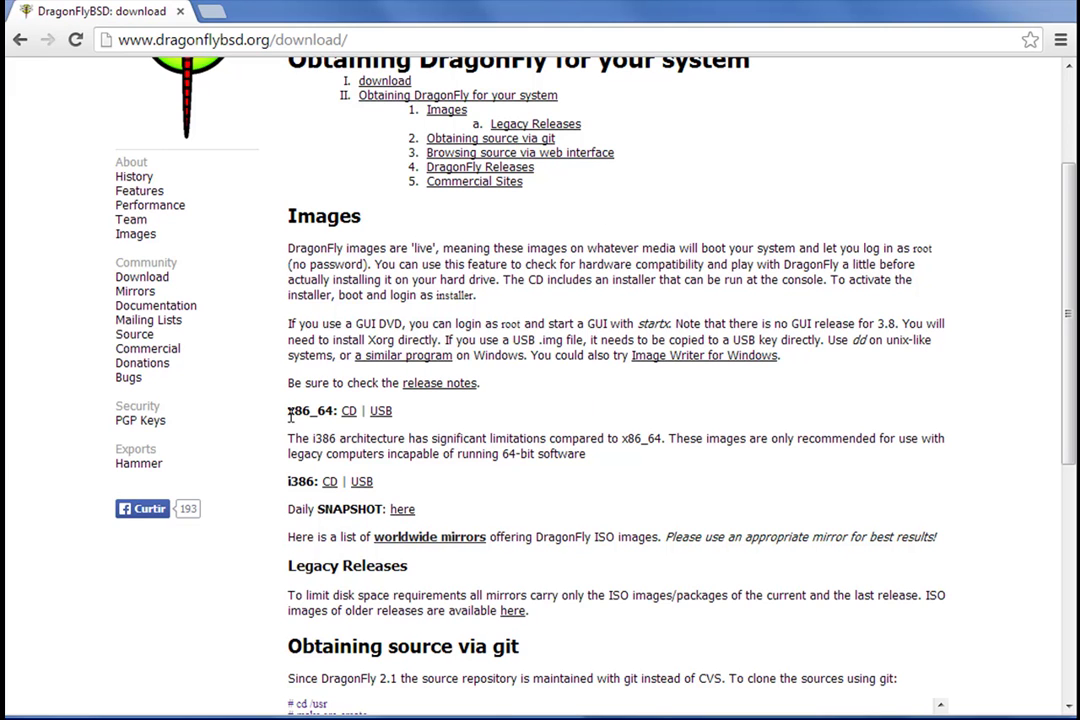
left_click_drag(289, 413, 326, 418)
left_click_drag(289, 481, 316, 483)
left_click(332, 464)
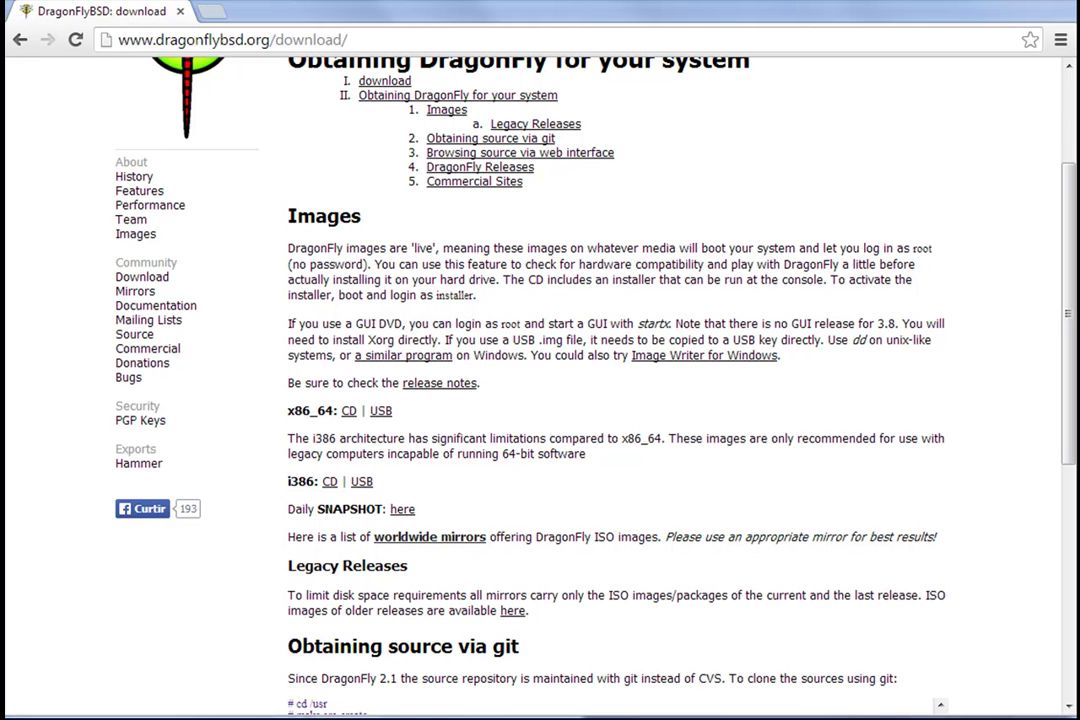
Step: Start the x86_64 CD image download, then cancel it
left_click(349, 411)
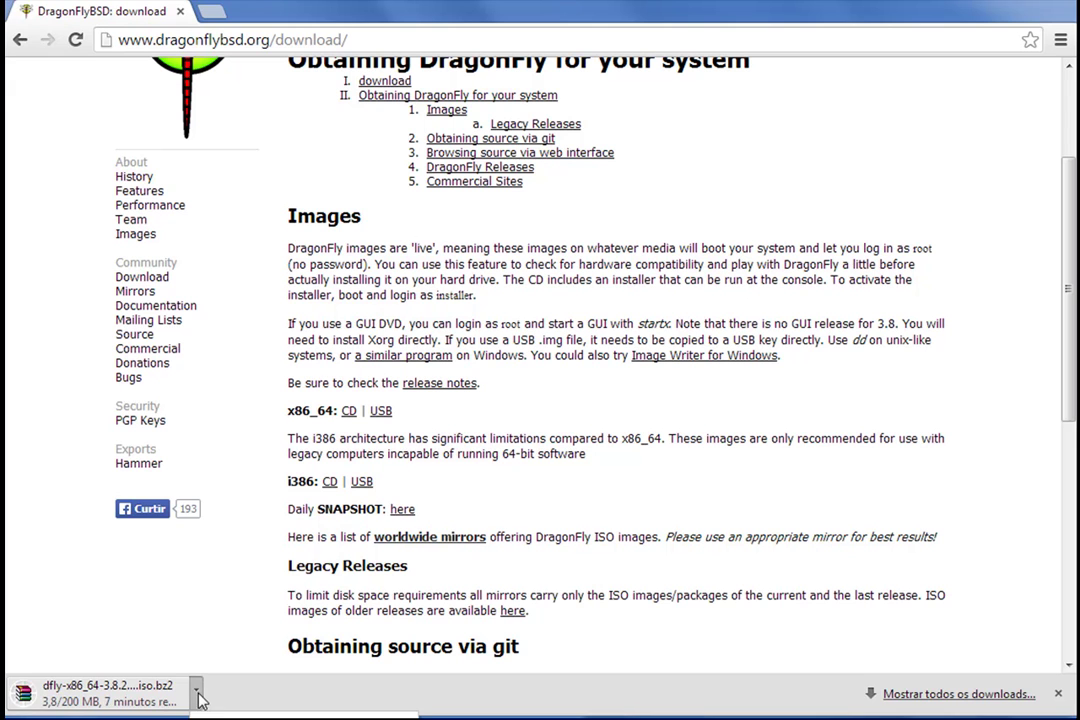
left_click(228, 718)
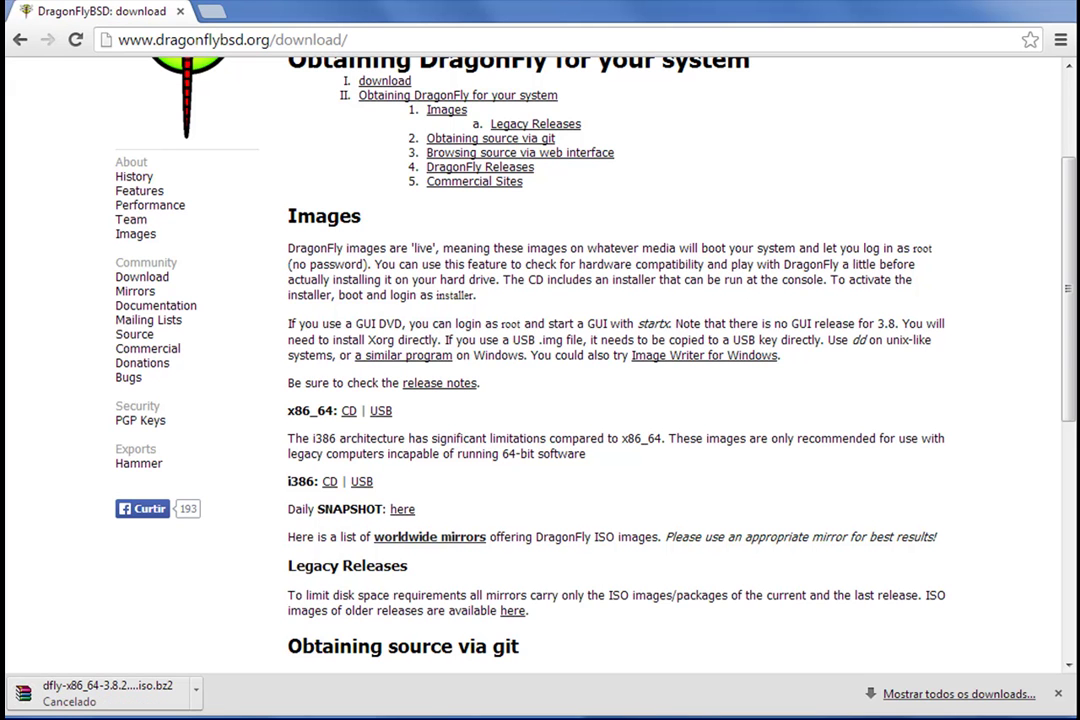
left_click_drag(1070, 262, 1070, 160)
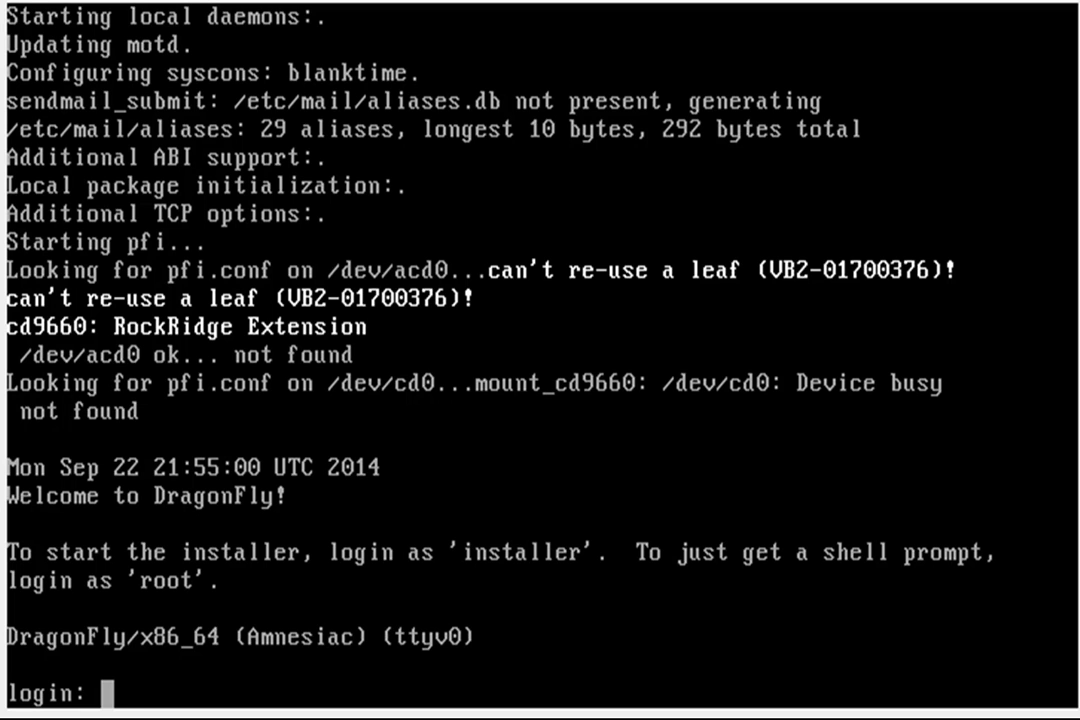
Step: Log in to the live CD as 'installer' to launch the installer welcome menu
type("installer")
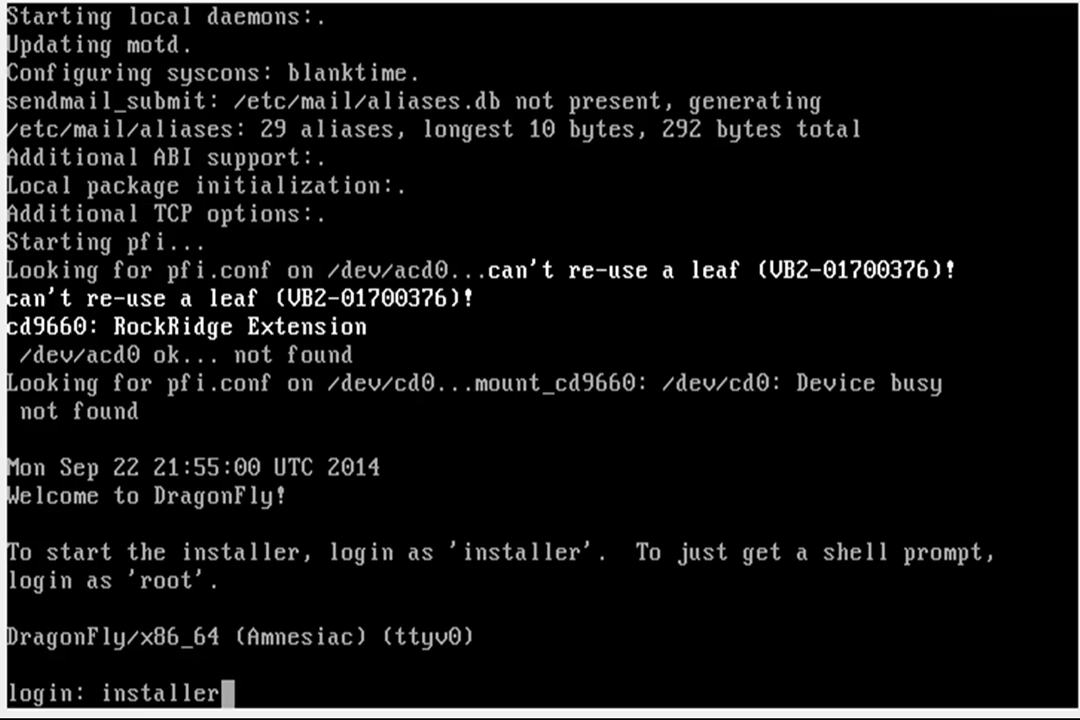
key("Return")
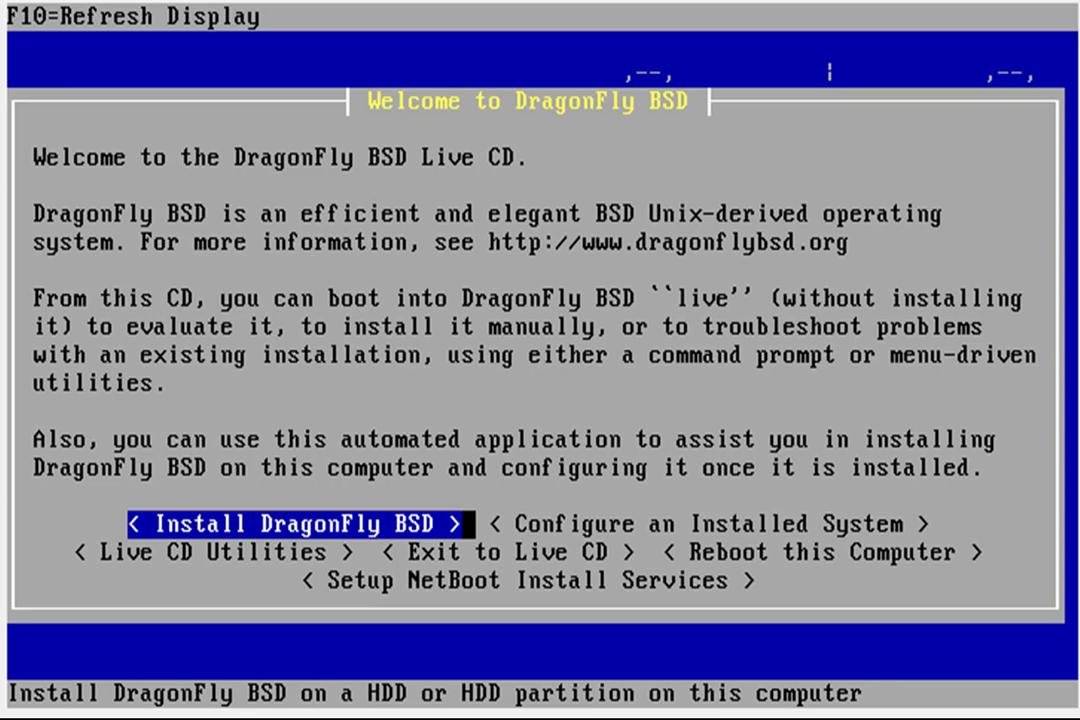
Step: Choose Install DragonFly BSD from the welcome menu
key("Right")
key("Left")
key("Return")
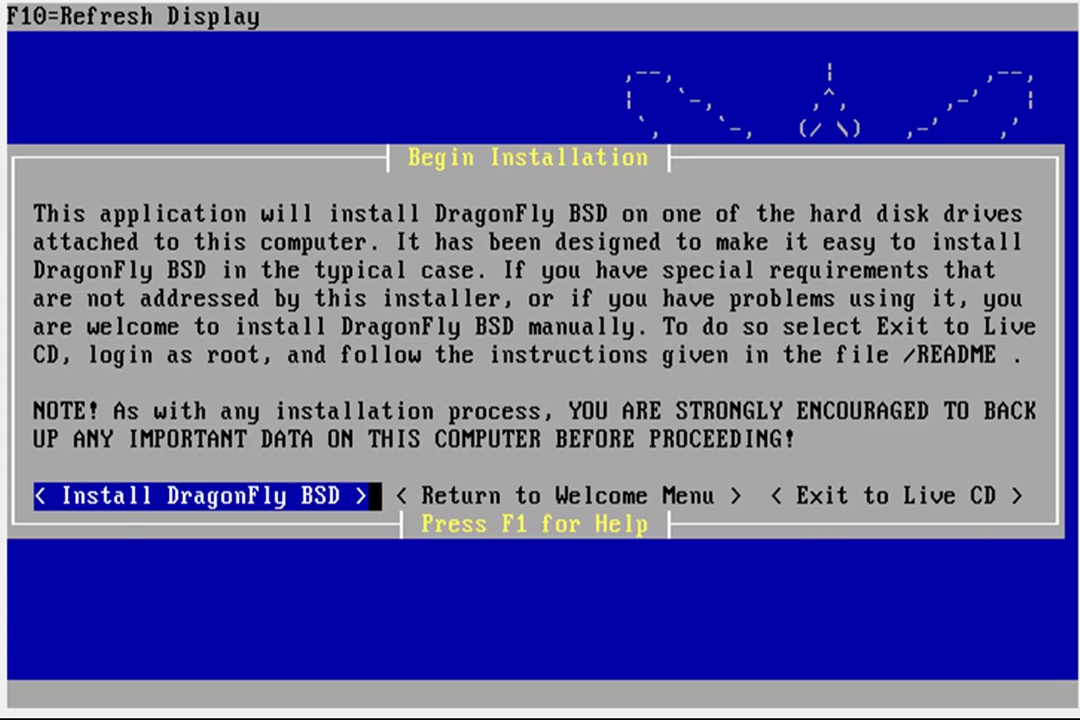
Step: Proceed past the installation notice and select the 51200MB ad0 disk
key("Return")
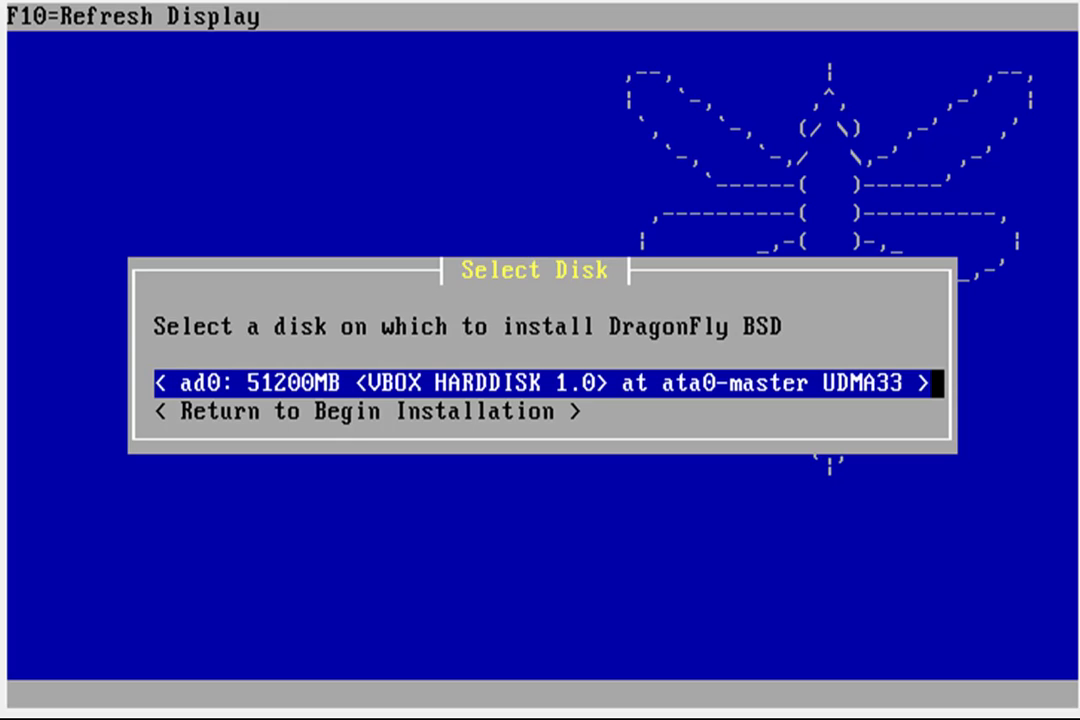
key("Return")
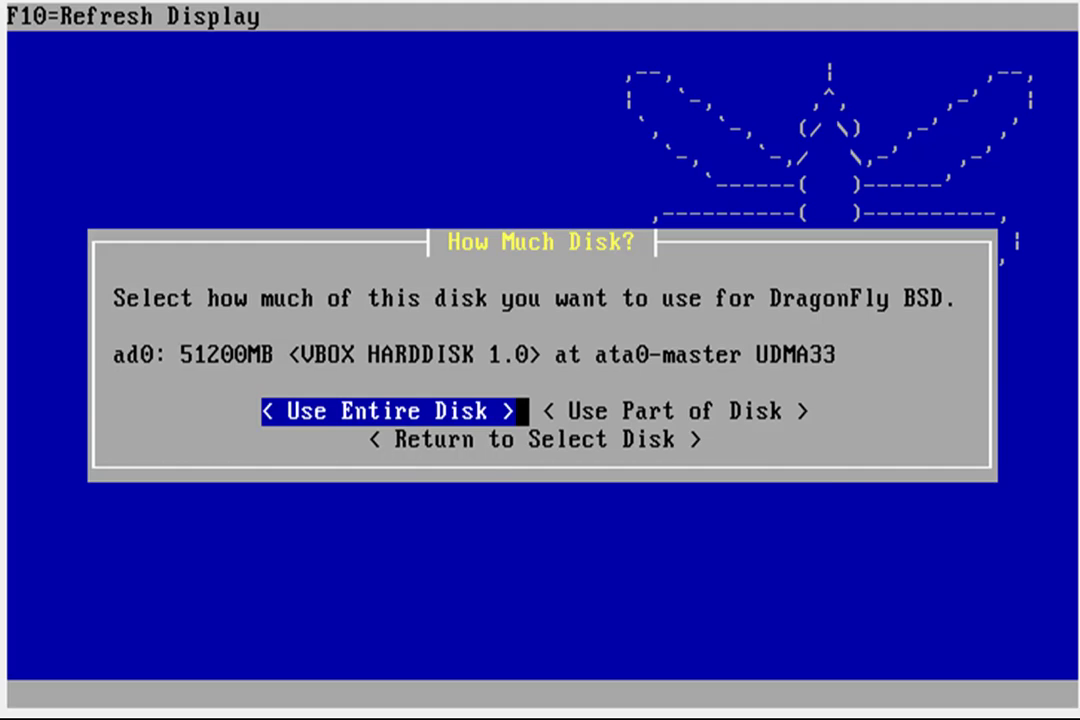
Step: Use the entire ad0 disk, confirm erasing its data, and acknowledge the completed format
key("Return")
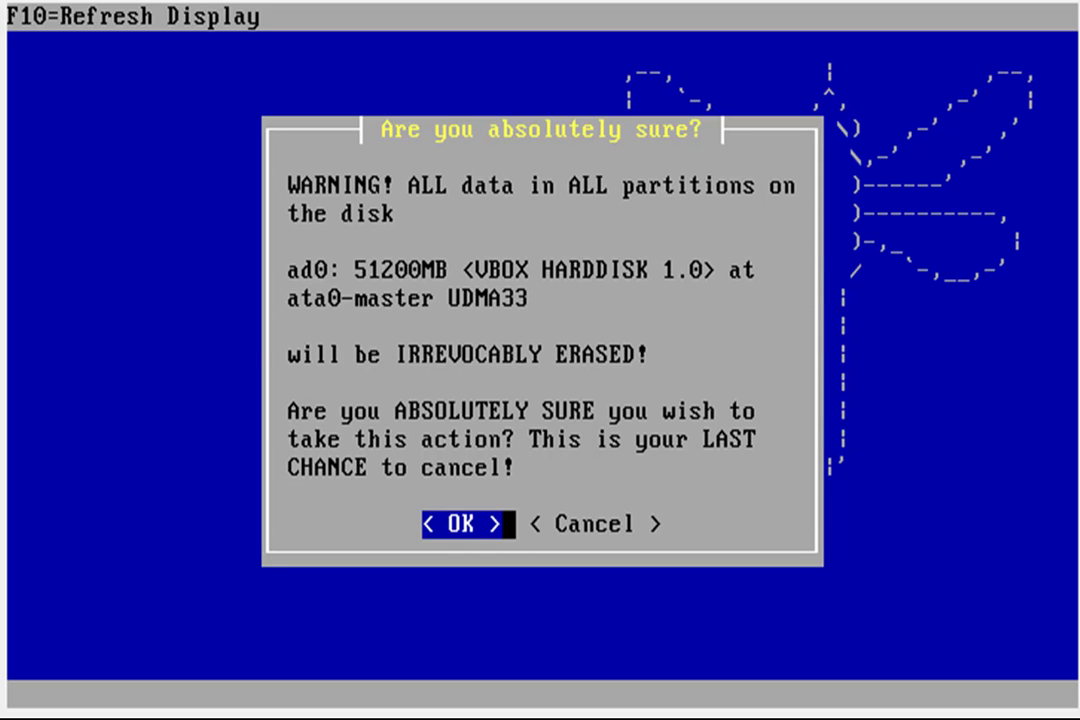
key("Return")
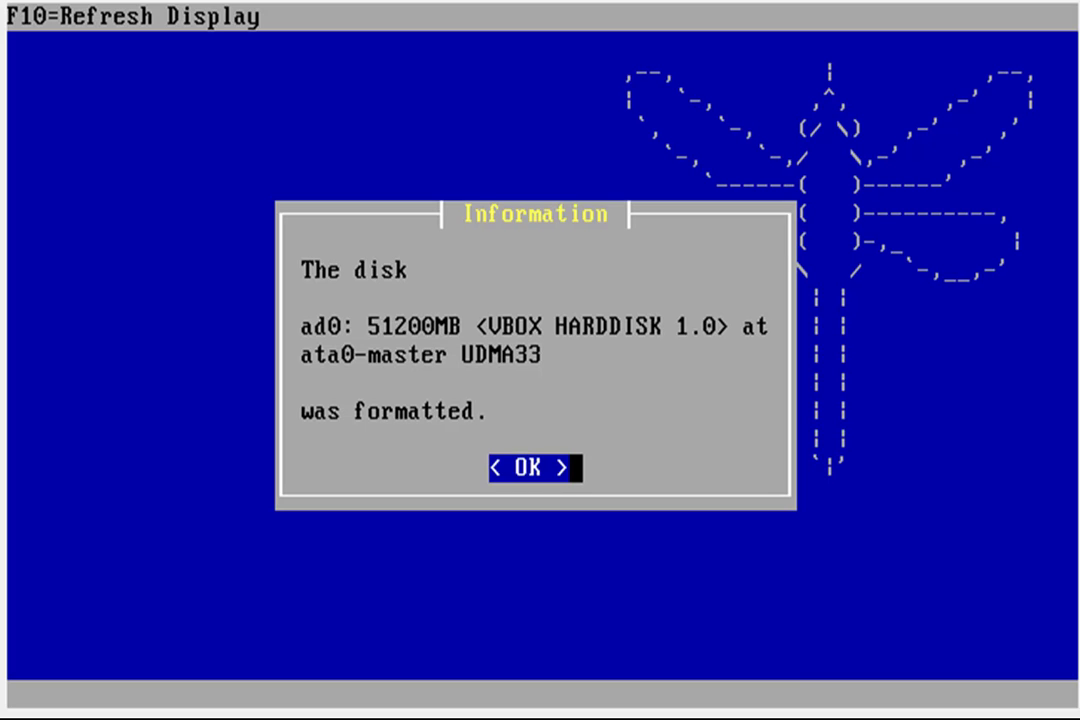
key("Return")
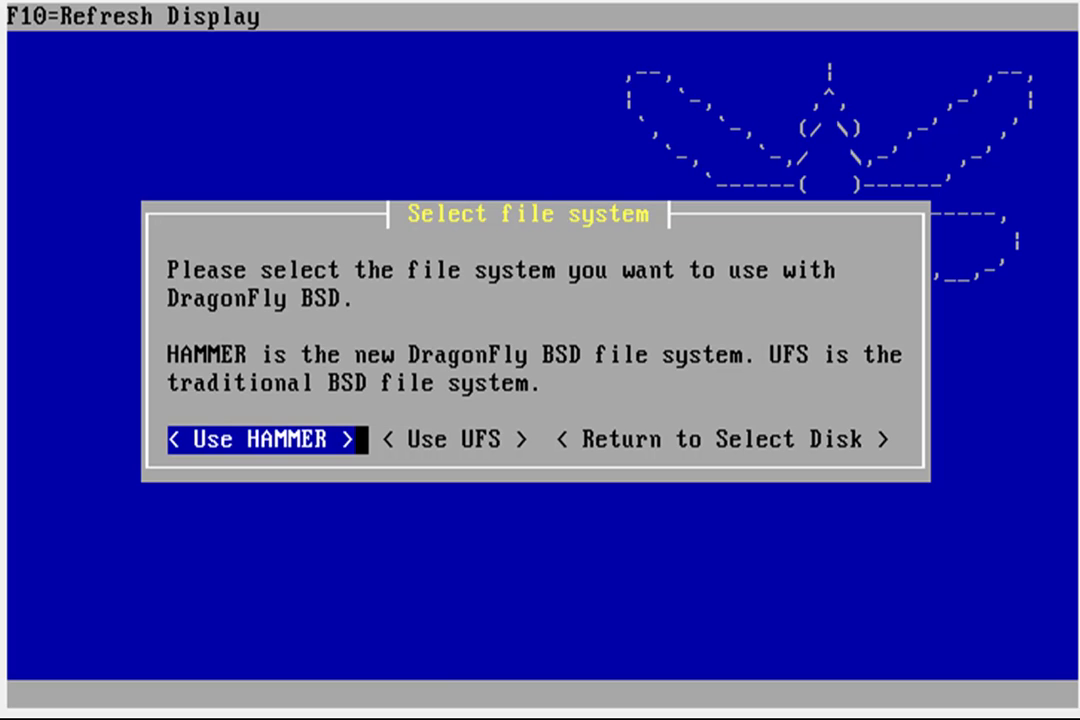
Step: Choose HAMMER rather than UFS as the file system
key("Right")
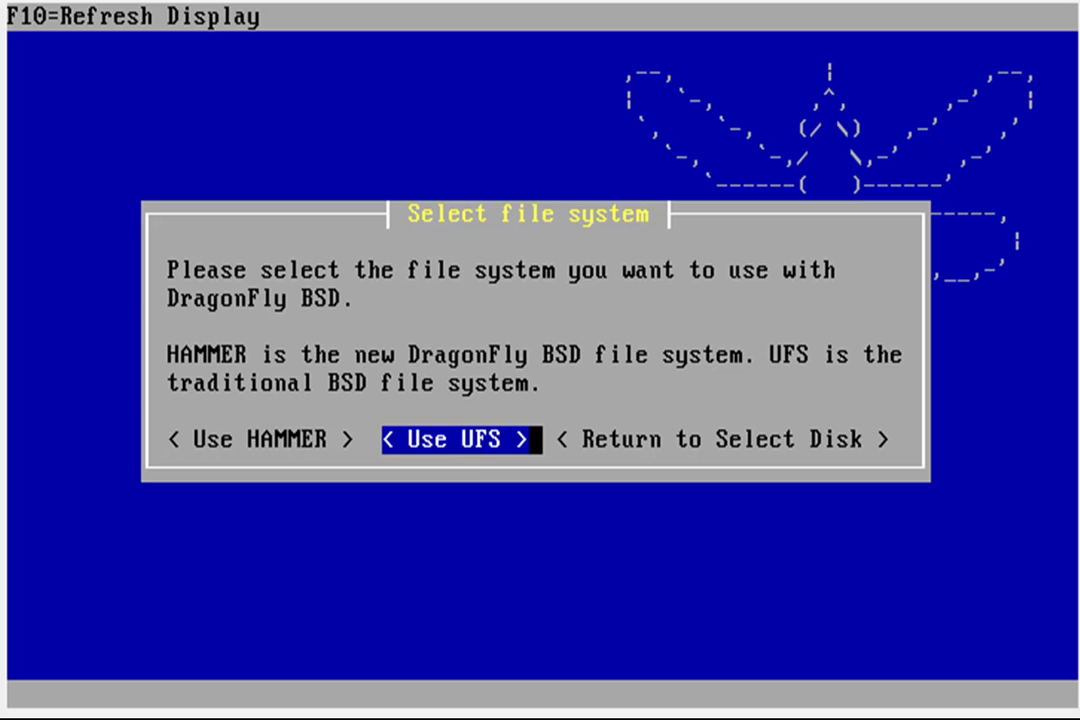
key("Left")
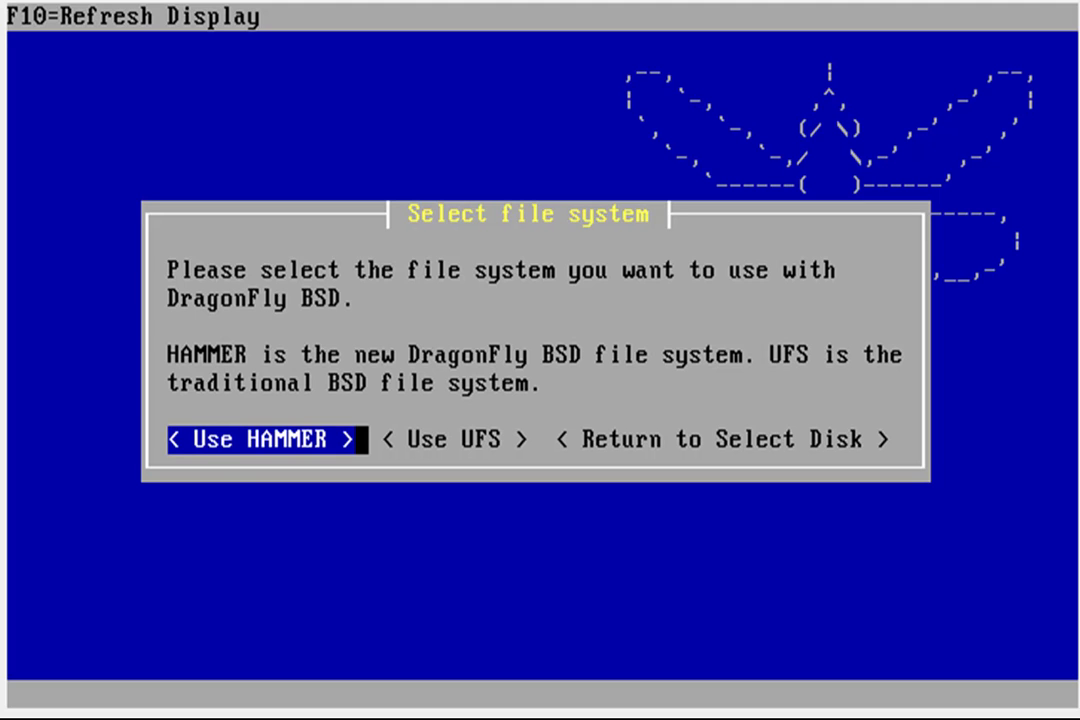
key("Return")
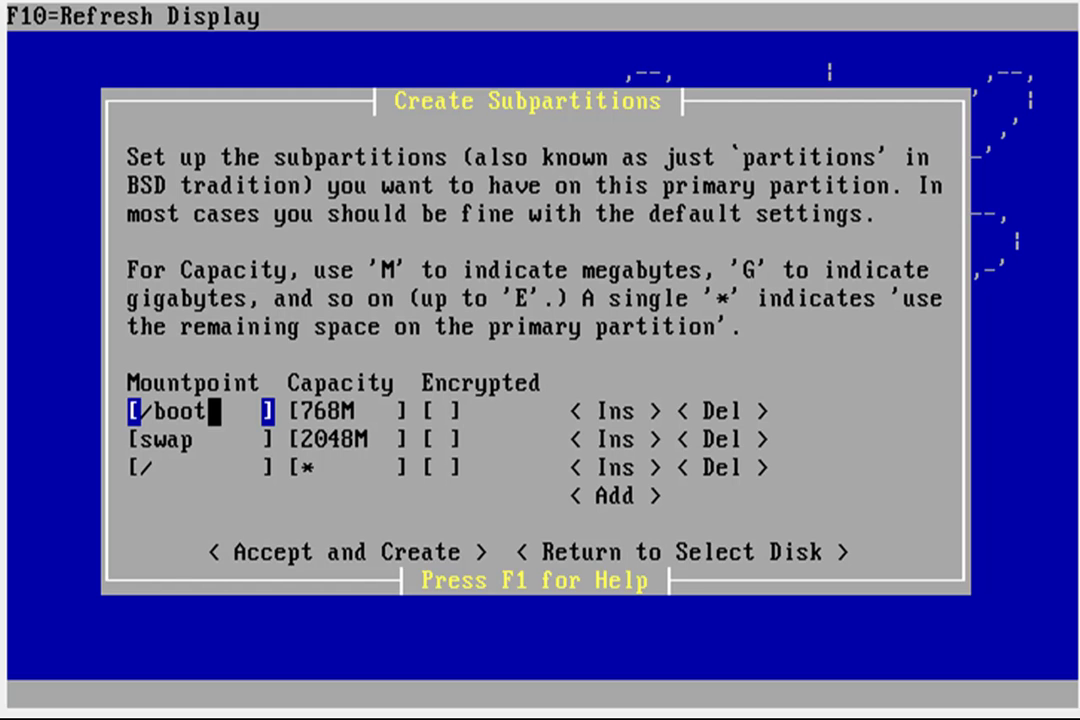
Step: Accept the default subpartitions: /boot 768M, swap 2048M, and / with the remaining space
key("Tab")
key("Tab")
key("Tab")
key("Tab")
key("Tab")
key("Tab")
key("Tab")
key("Tab")
key("Tab")
key("Tab")
key("Tab")
key("Tab")
key("Tab")
key("Tab")
key("Tab")
key("Tab")
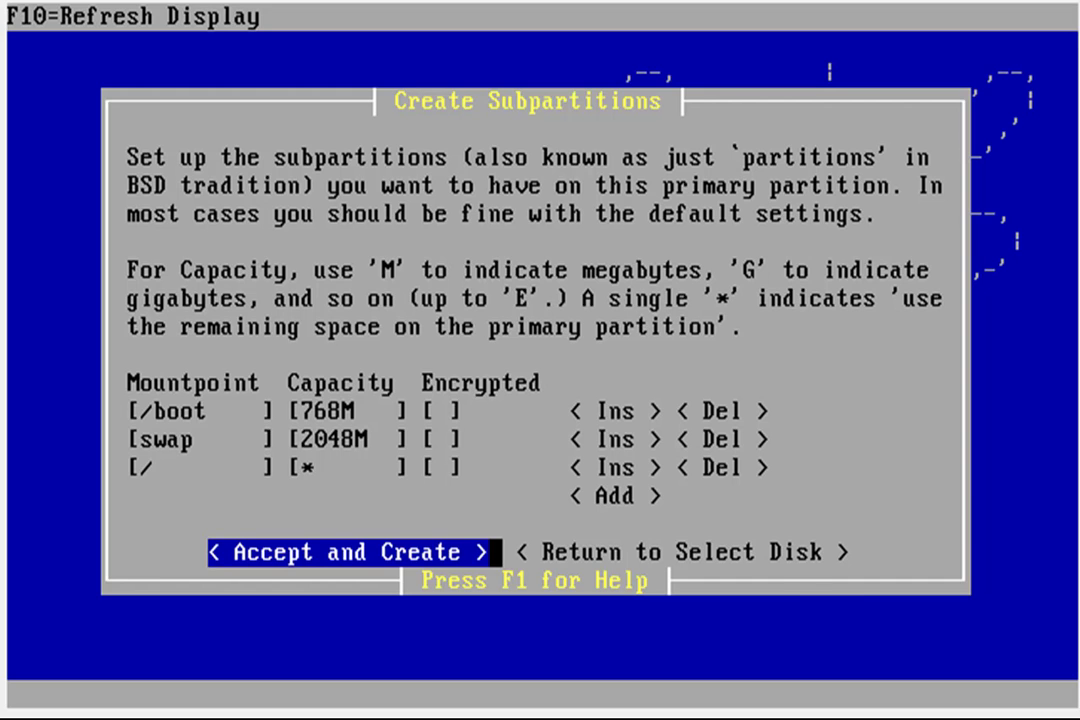
key("Return")
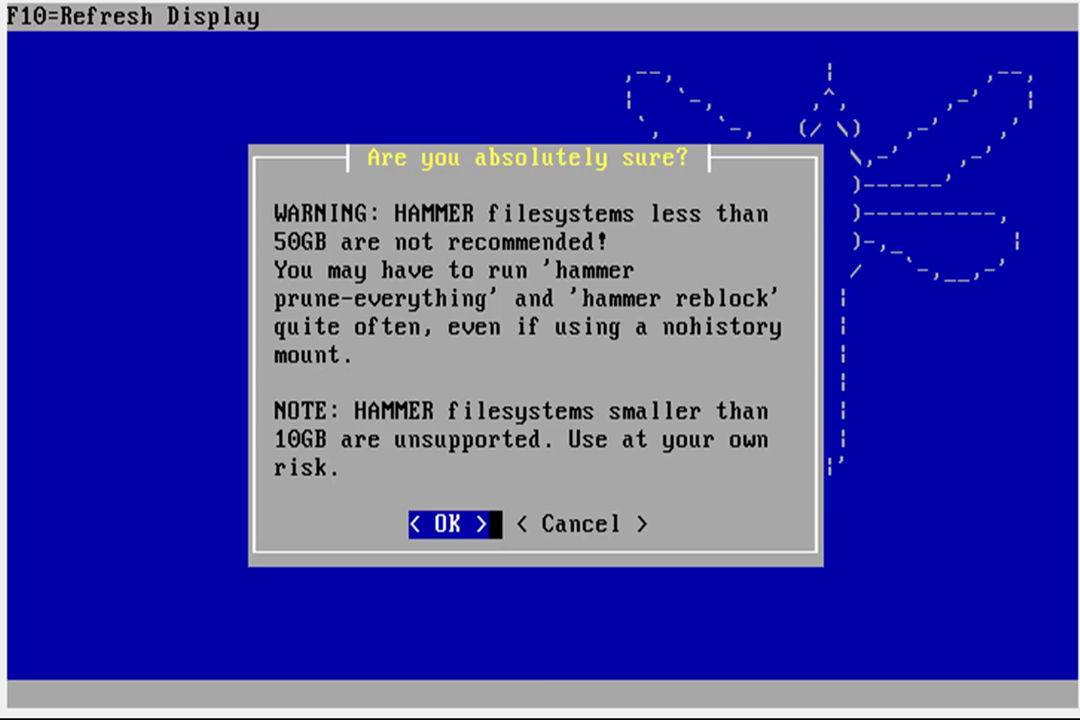
Step: Dismiss the under-50GB HAMMER warning and begin installing the OS files
key("Return")
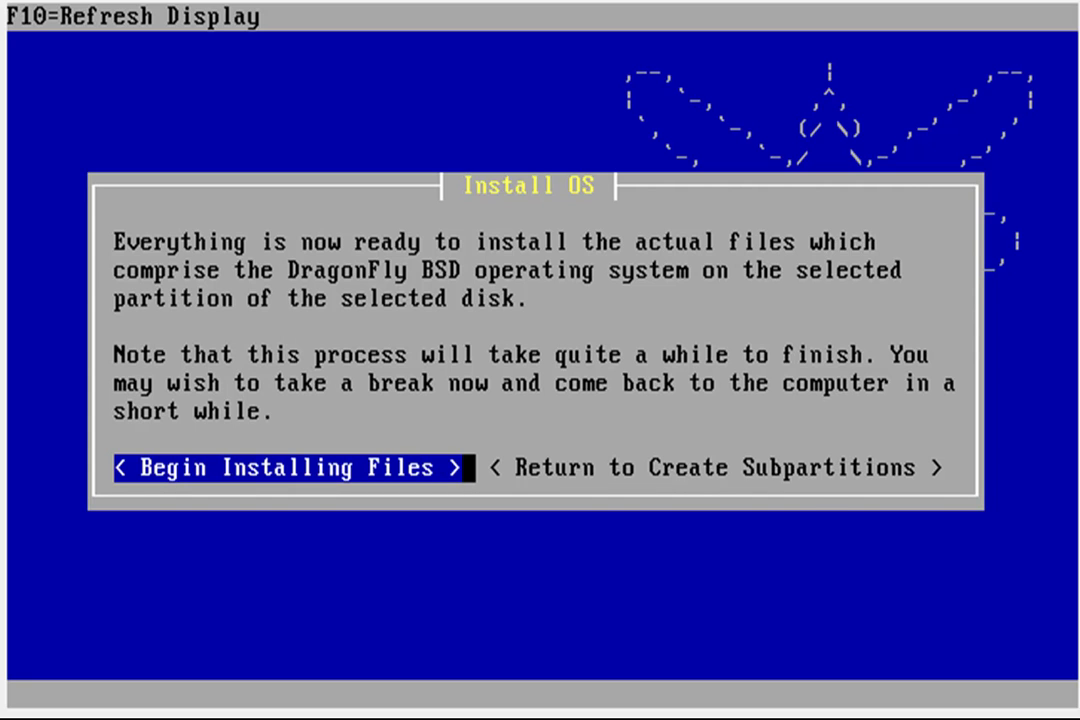
key("Return")
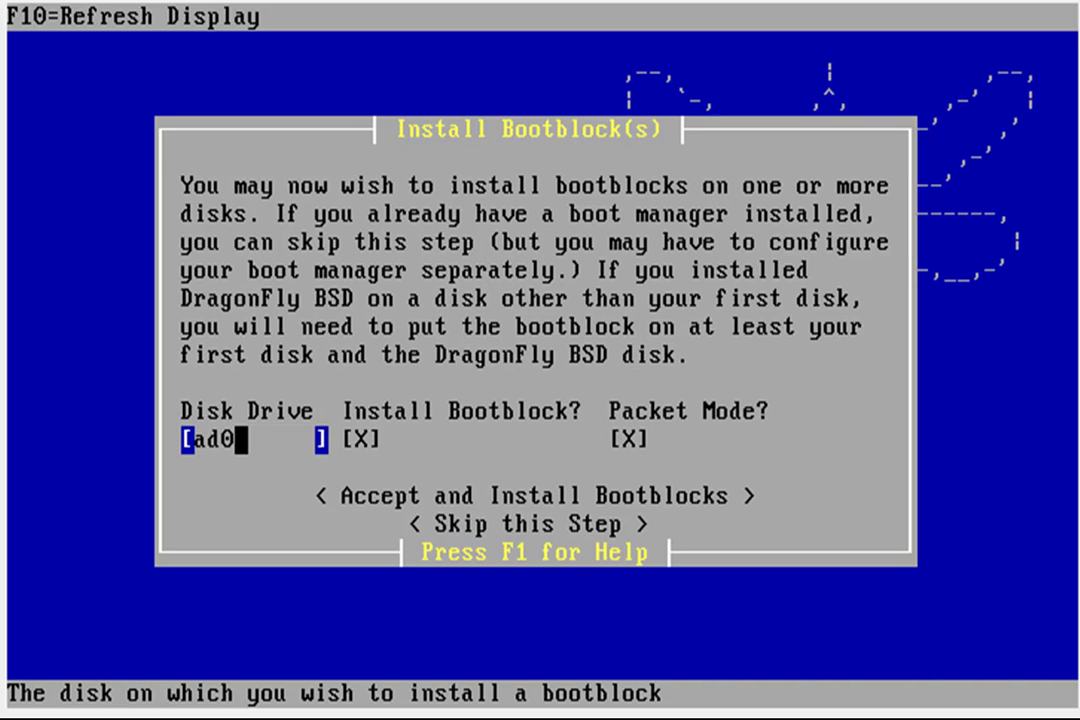
Step: Install the bootblocks on disk ad0 and acknowledge the success message
key("Tab")
key("Tab")
key("Tab")
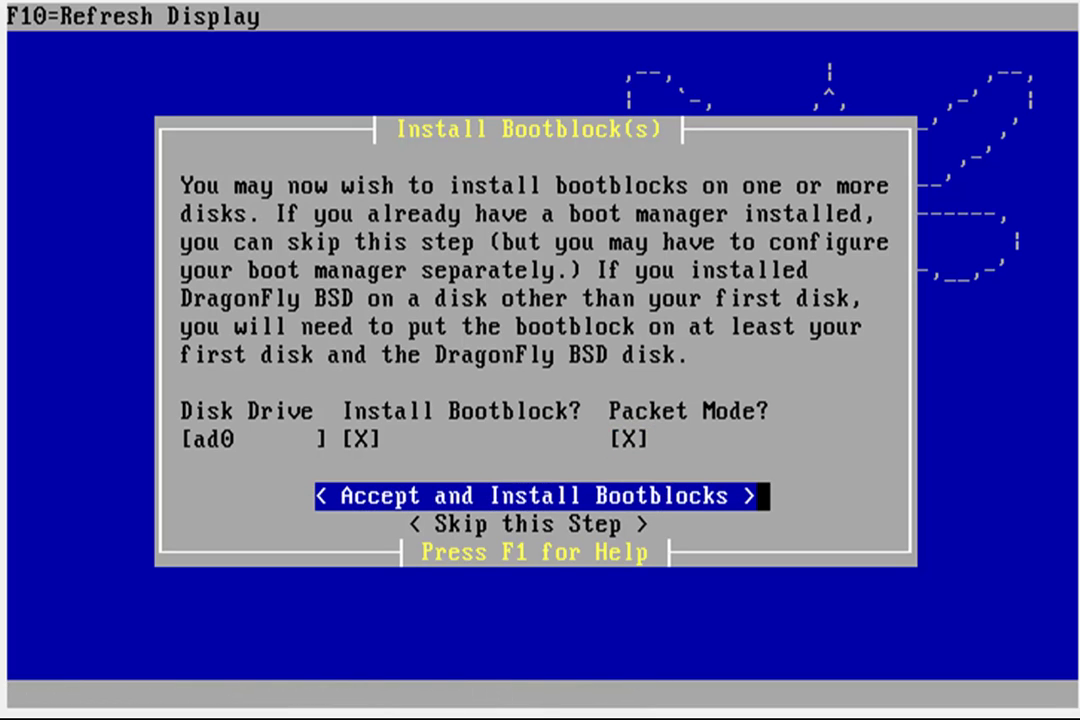
key("Return")
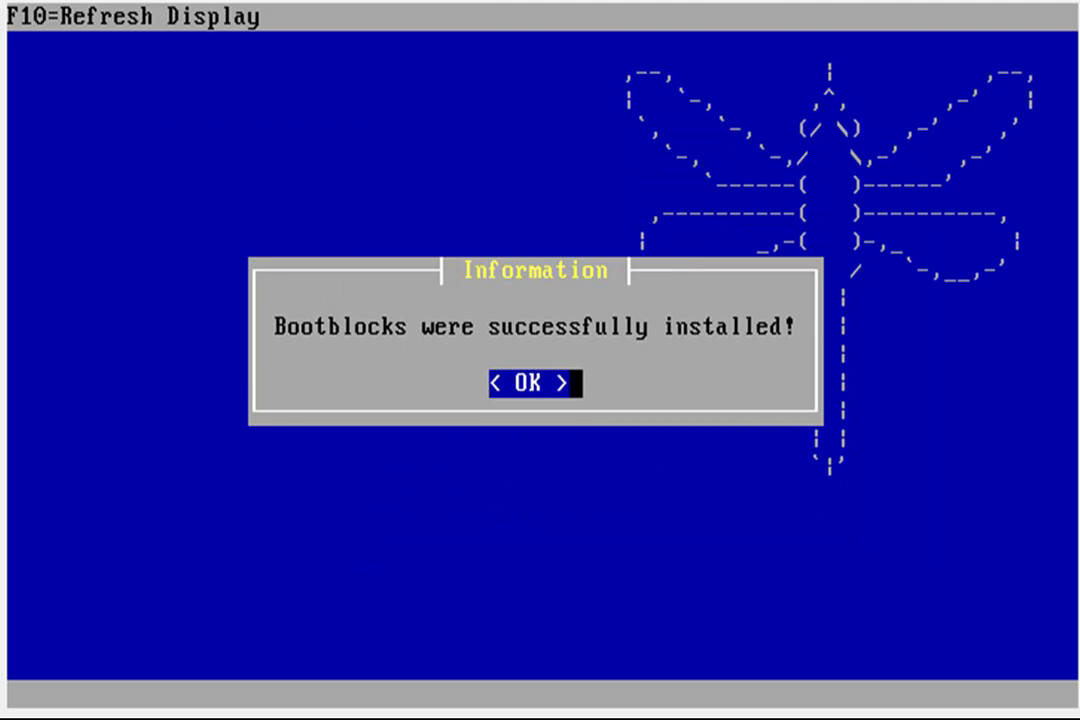
key("Return")
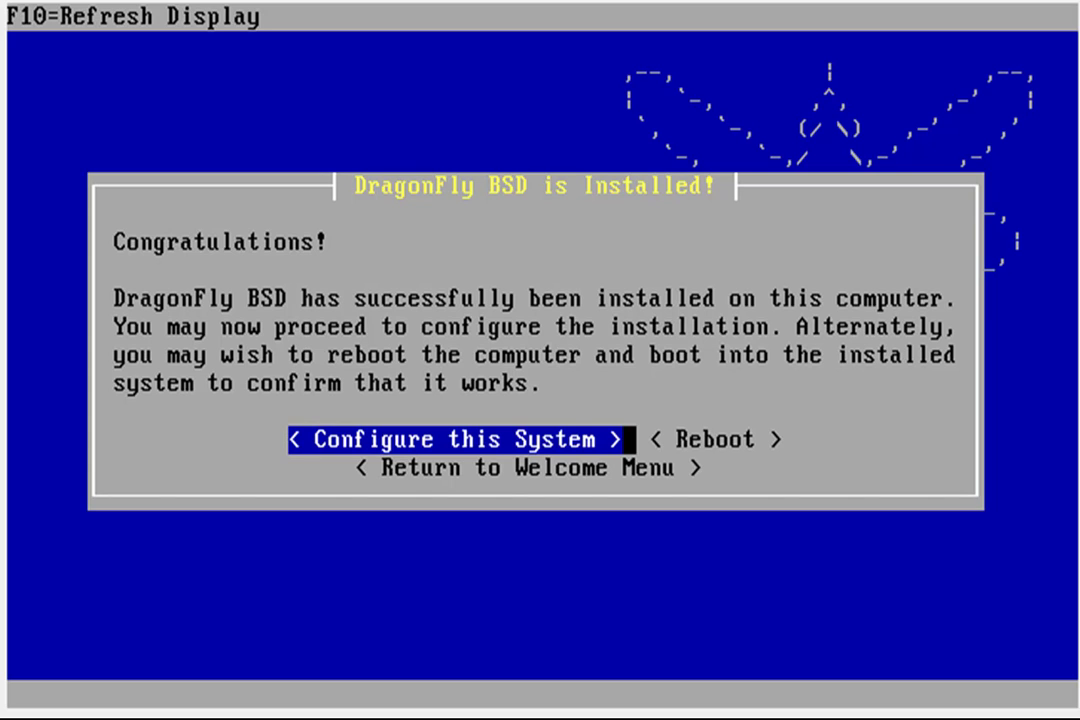
key("Right")
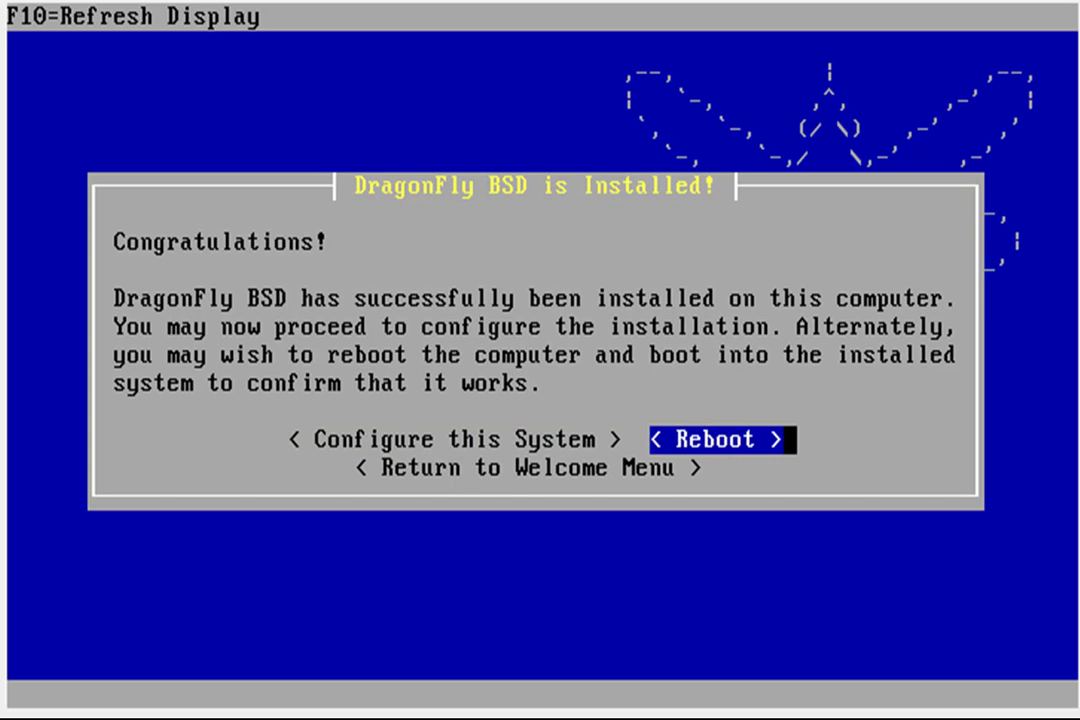
Step: Choose 'Configure this System' from the post-install choices
key("Down")
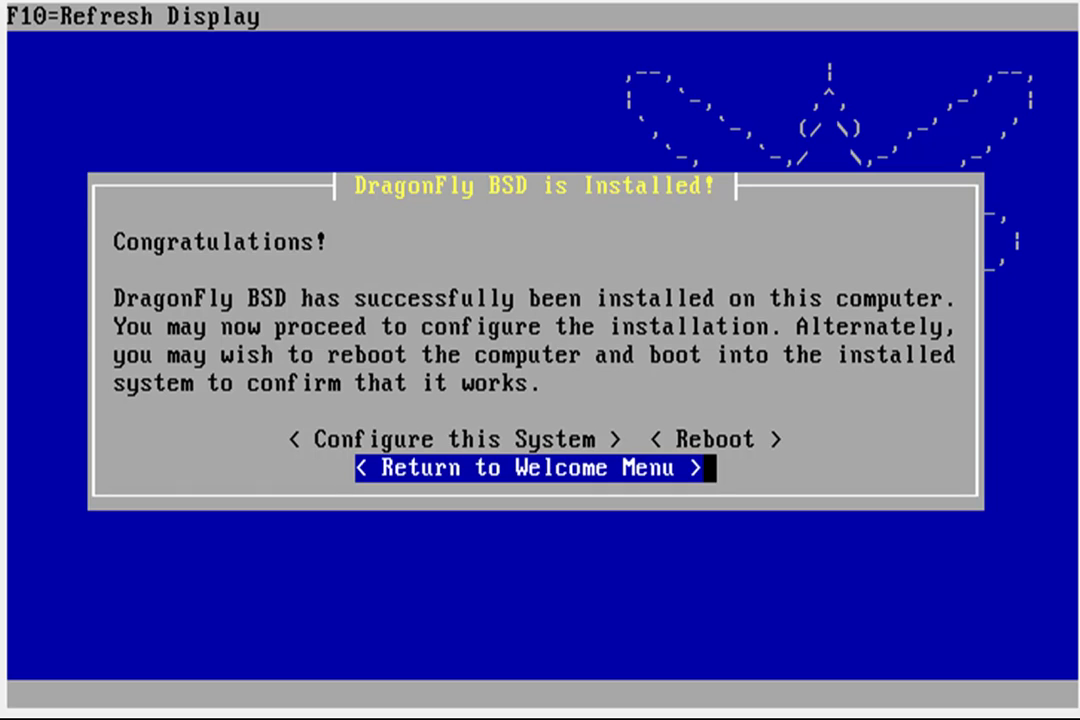
key("Up")
key("Down")
key("Up")
key("Left")
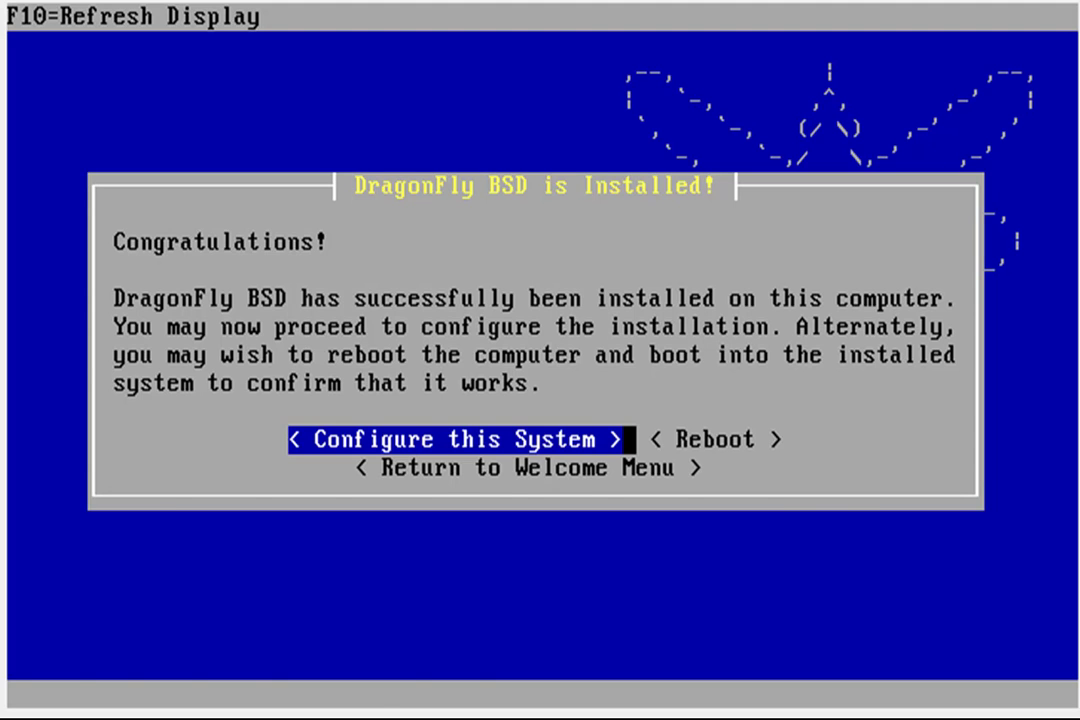
key("Return")
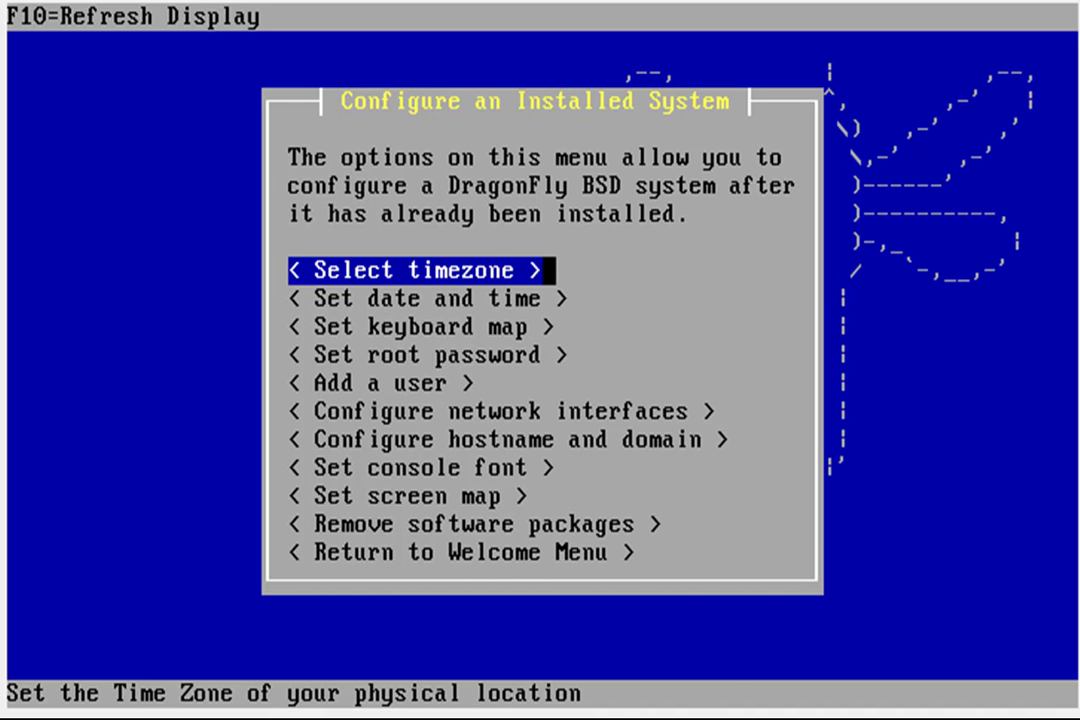
Step: Look through the configuration options and settle on the time zone setting
key("Down")
key("Down")
key("Down")
key("Up")
key("Up")
key("Up")
key("Down")
key("Down")
key("Down")
key("Down")
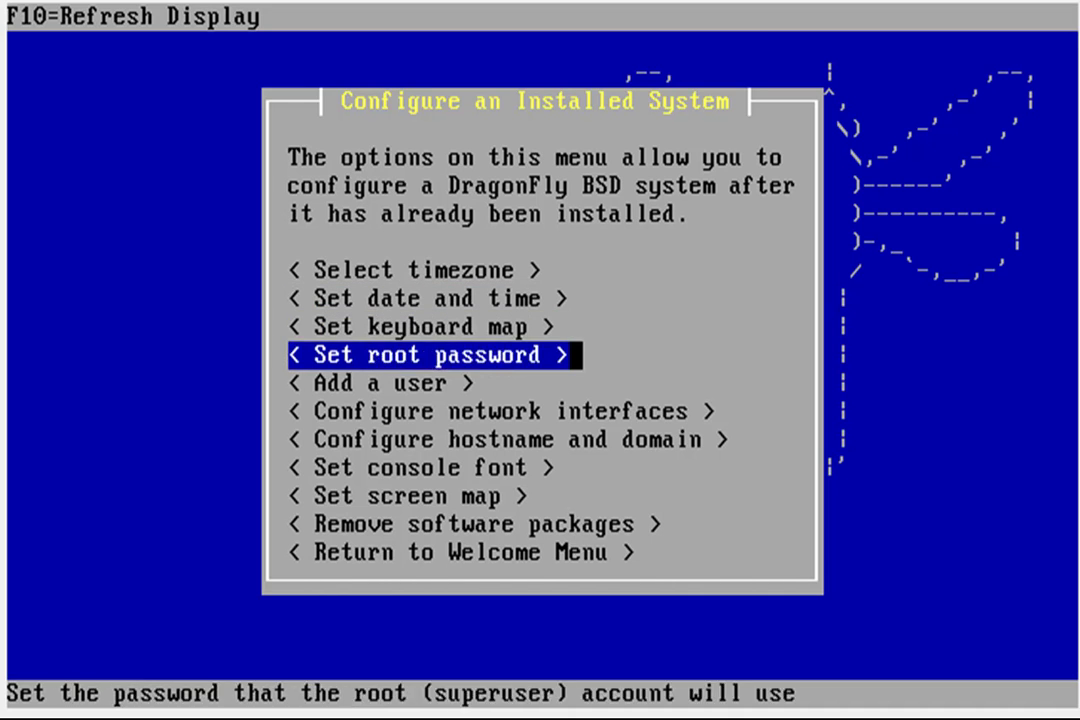
key("Up")
key("Down")
key("Down")
key("Down")
key("Down")
key("Down")
key("Down")
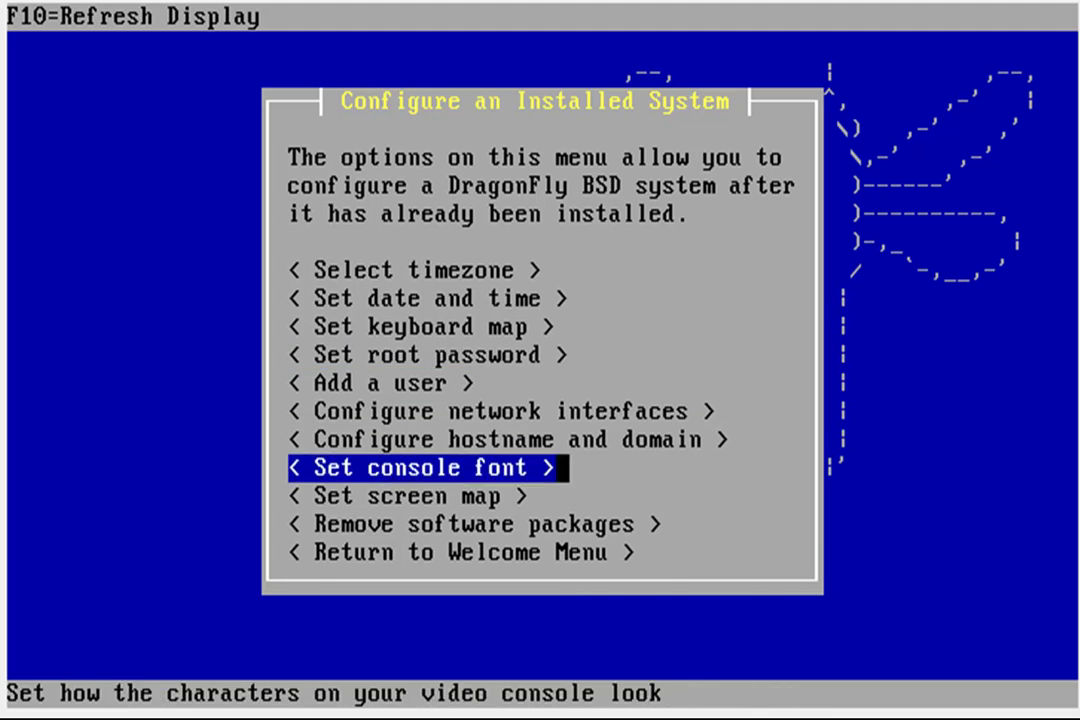
key("Up")
key("Up")
key("Up")
key("Up")
key("Up")
key("Up")
key("Up")
key("Up")
key("Up")
key("Up")
key("Up")
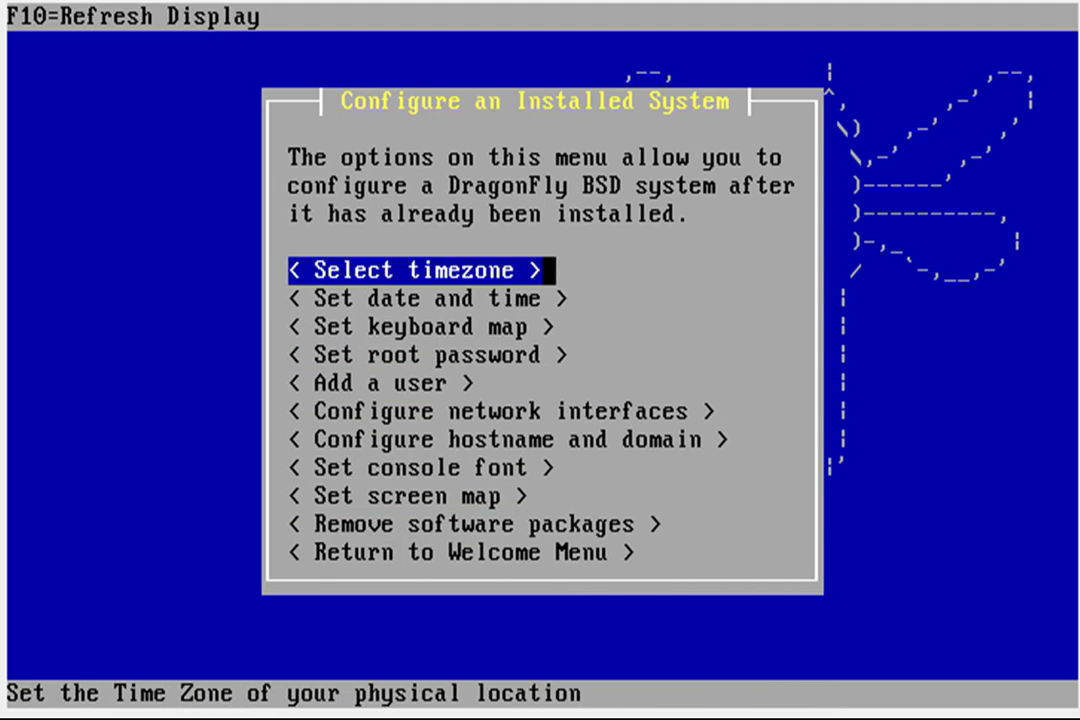
key("Down")
key("Down")
Step: Set the time zone to America/Sao_Paulo with the CMOS clock treated as UTC
key("Return")
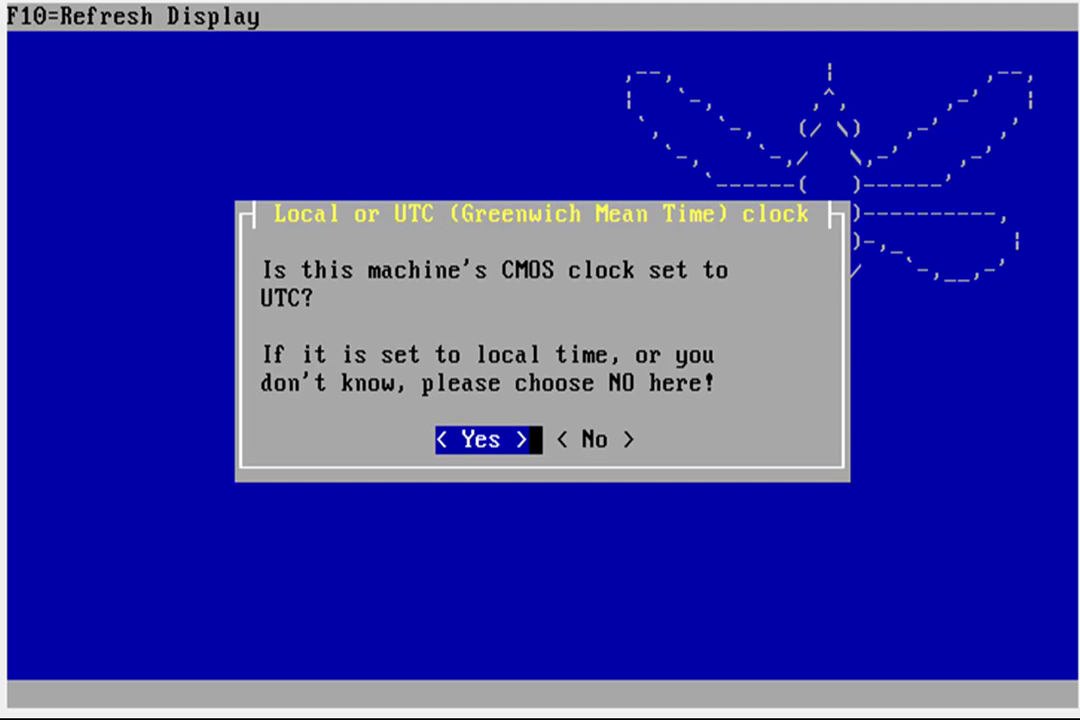
key("Return")
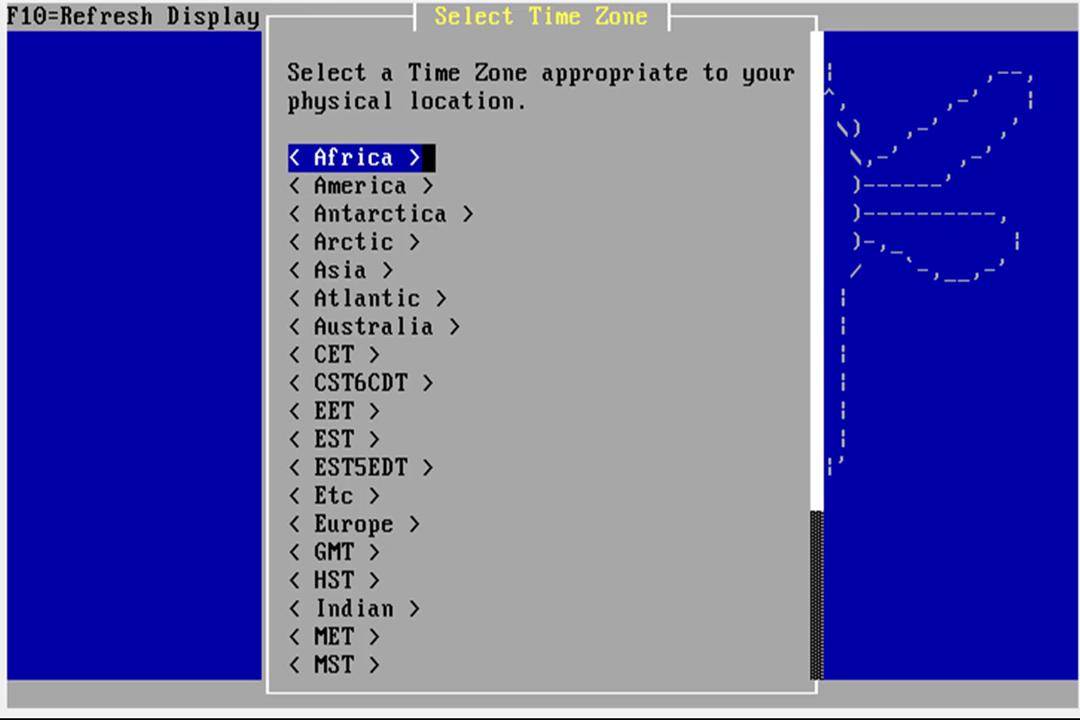
key("Down")
key("Return")
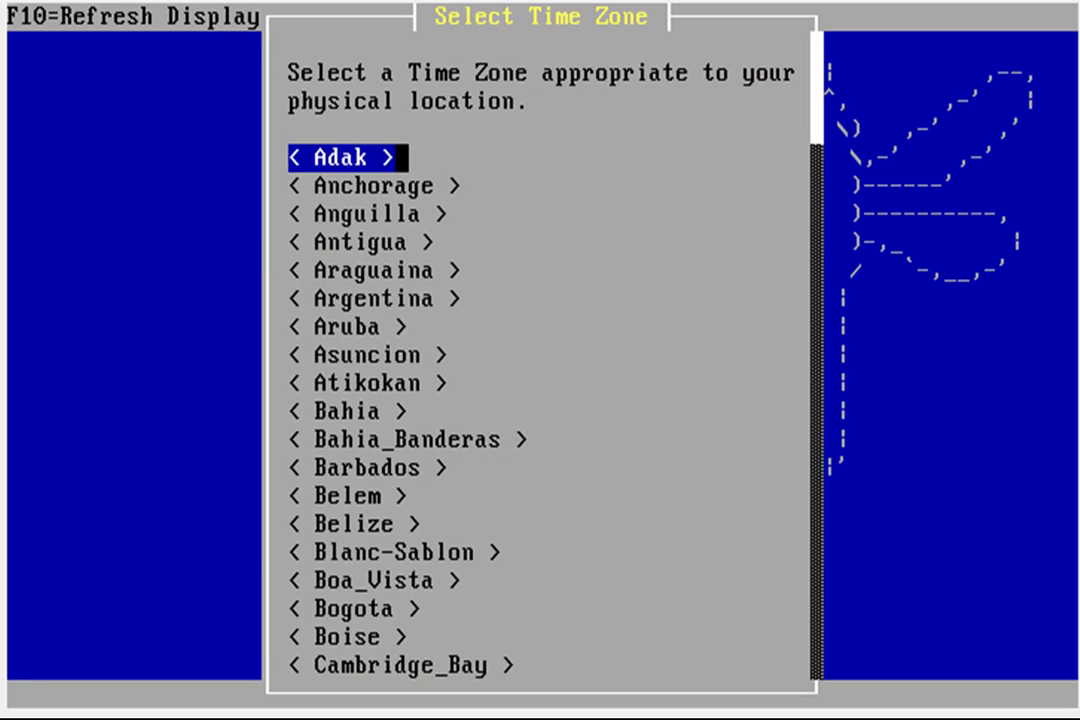
key("End")
key("Up")
key("Up")
key("Up")
key("Up")
key("Up")
key("Up")
key("Up")
key("Up")
key("Up")
key("Up")
key("Up")
key("Up")
key("Up")
key("Up")
key("Up")
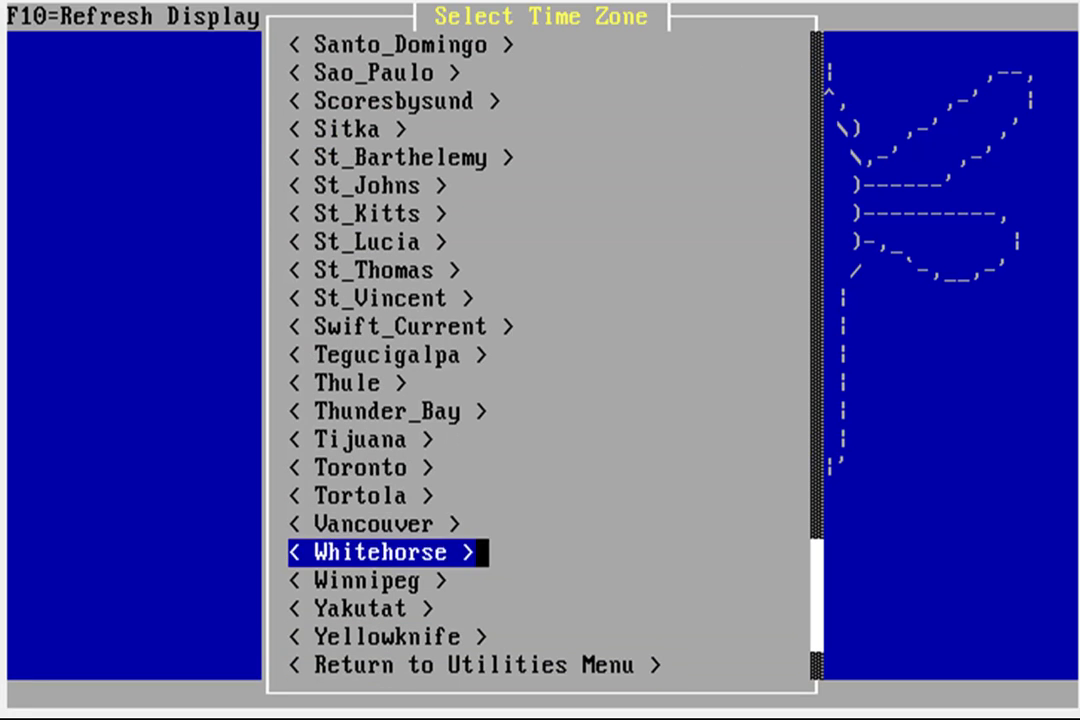
key("Up")
key("Up")
key("Up")
key("Up")
key("Up")
key("Up")
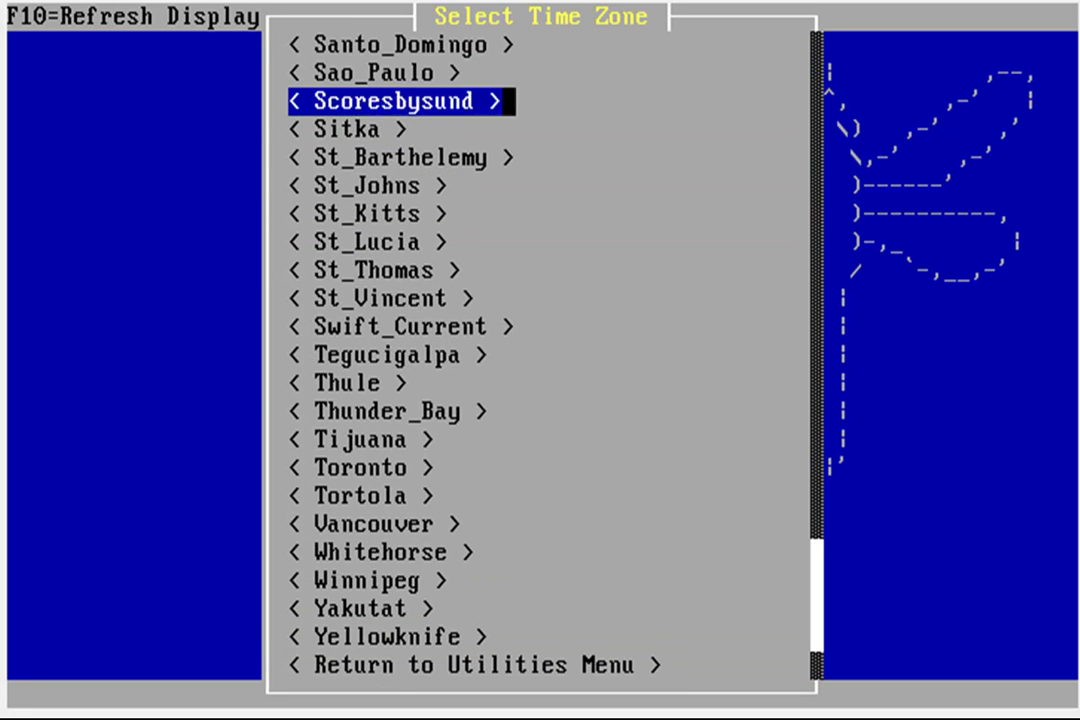
key("Return")
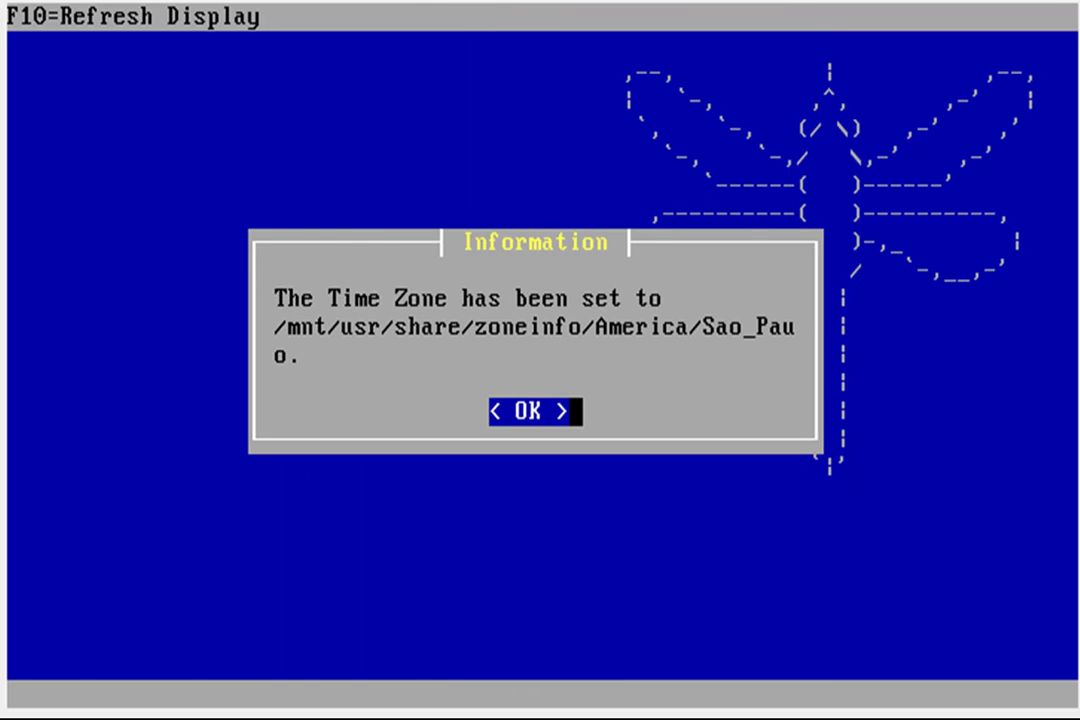
key("Return")
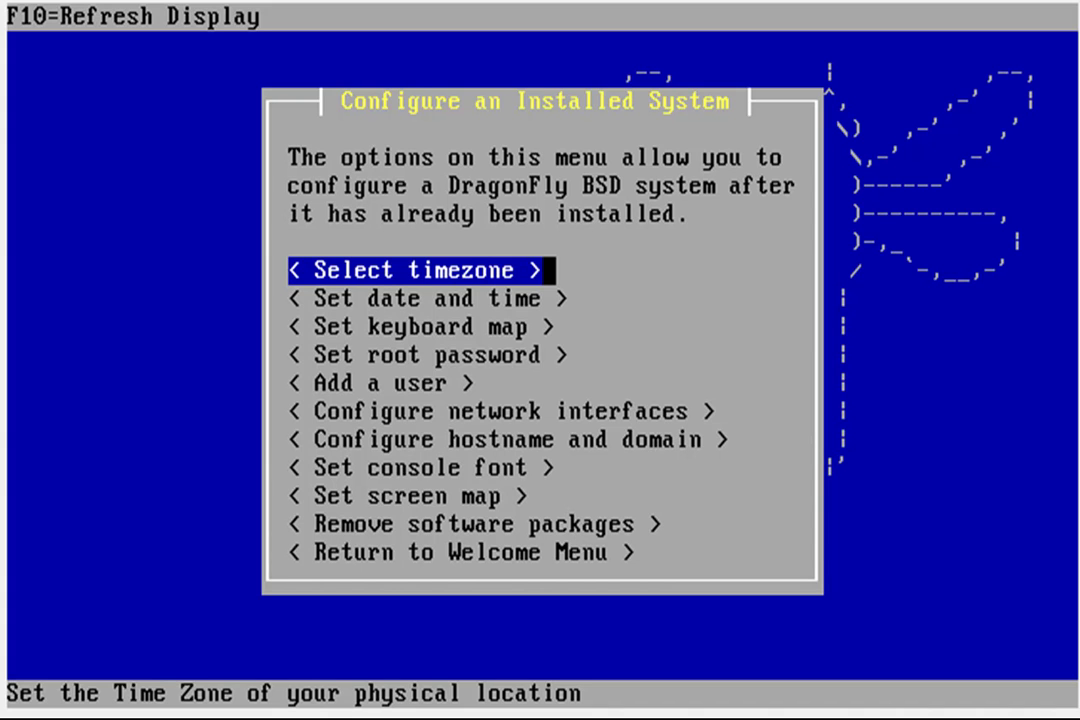
Step: Apply the br275.iso.acc.kbd keyboard map
key("Down")
key("Down")
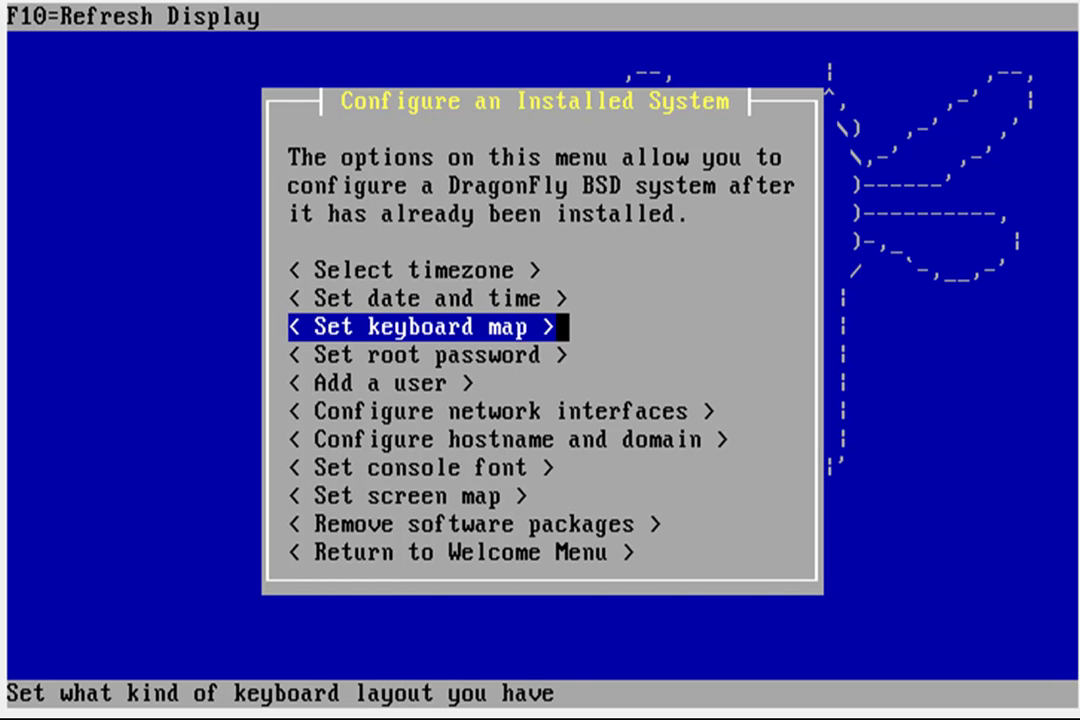
key("Return")
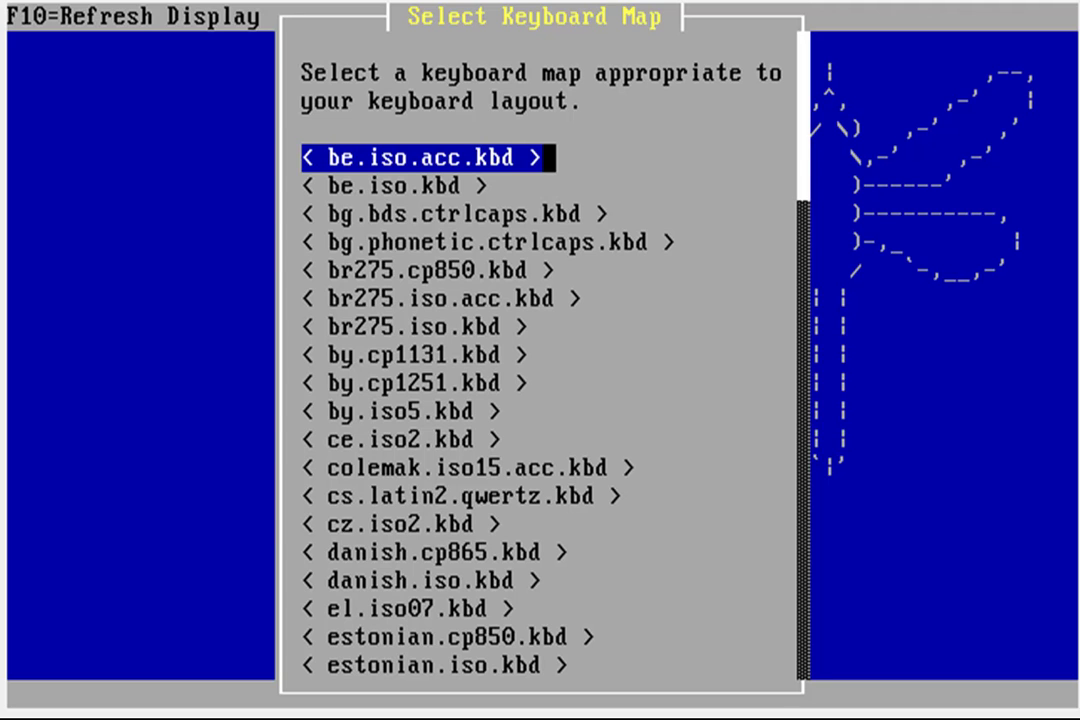
key("Down")
key("Down")
key("Down")
key("Down")
key("Down")
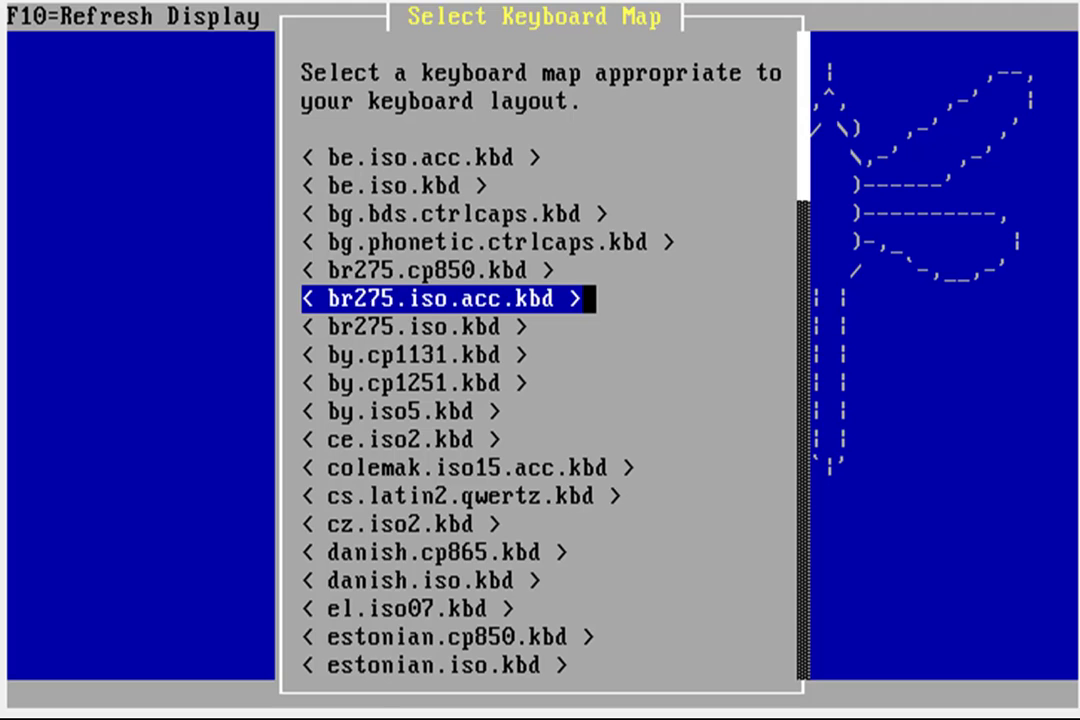
key("Return")
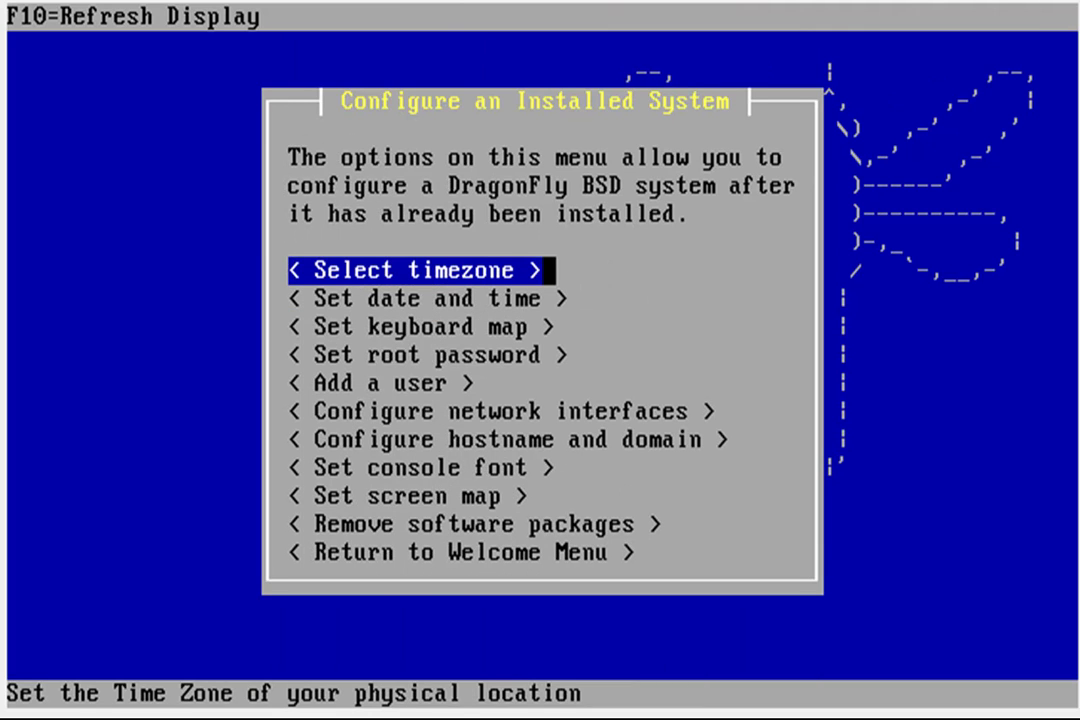
Step: Set a new root password, entering it twice, and acknowledge the confirmation
key("Down")
key("Down")
key("Down")
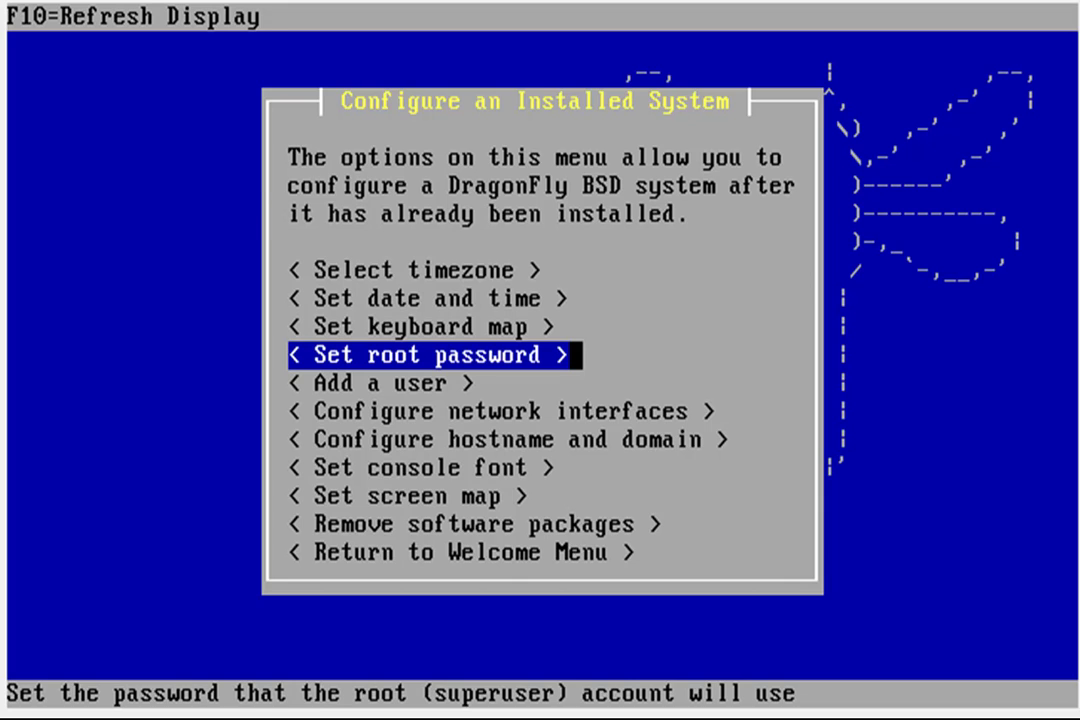
key("Return")
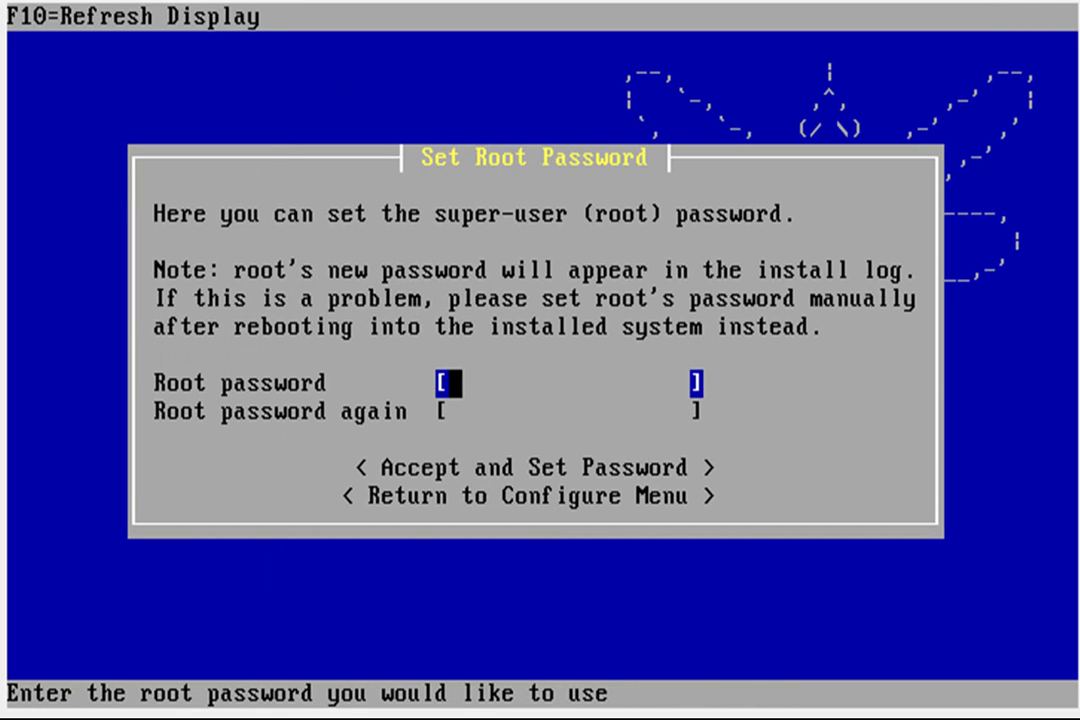
type("******")
key("Return")
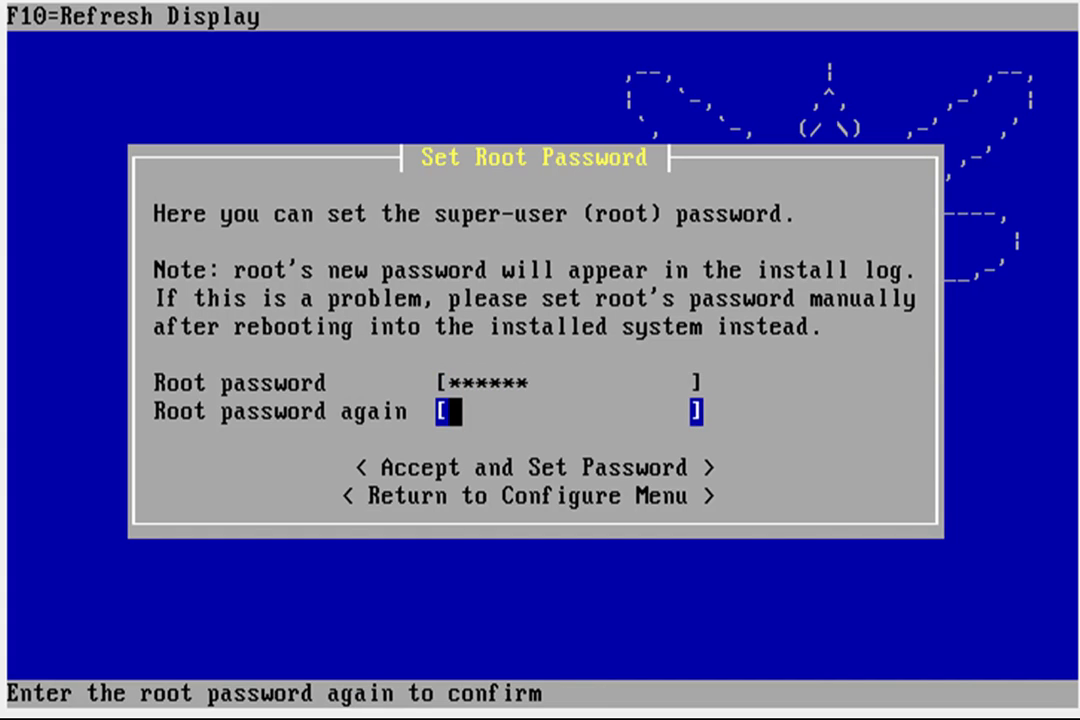
type("******")
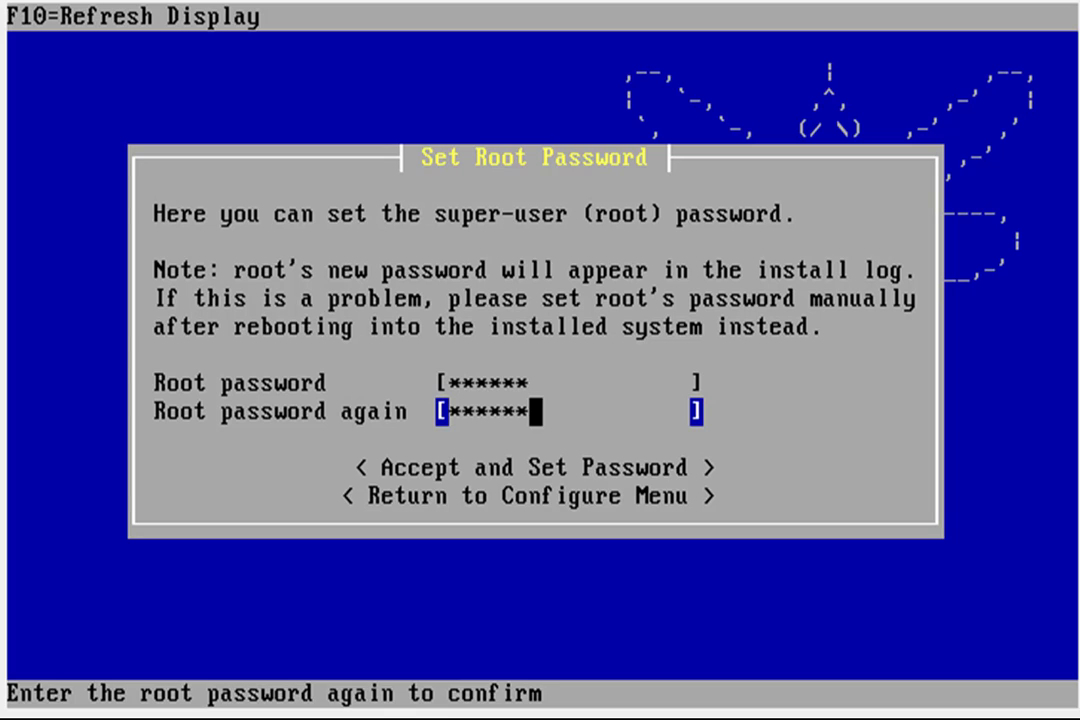
key("Return")
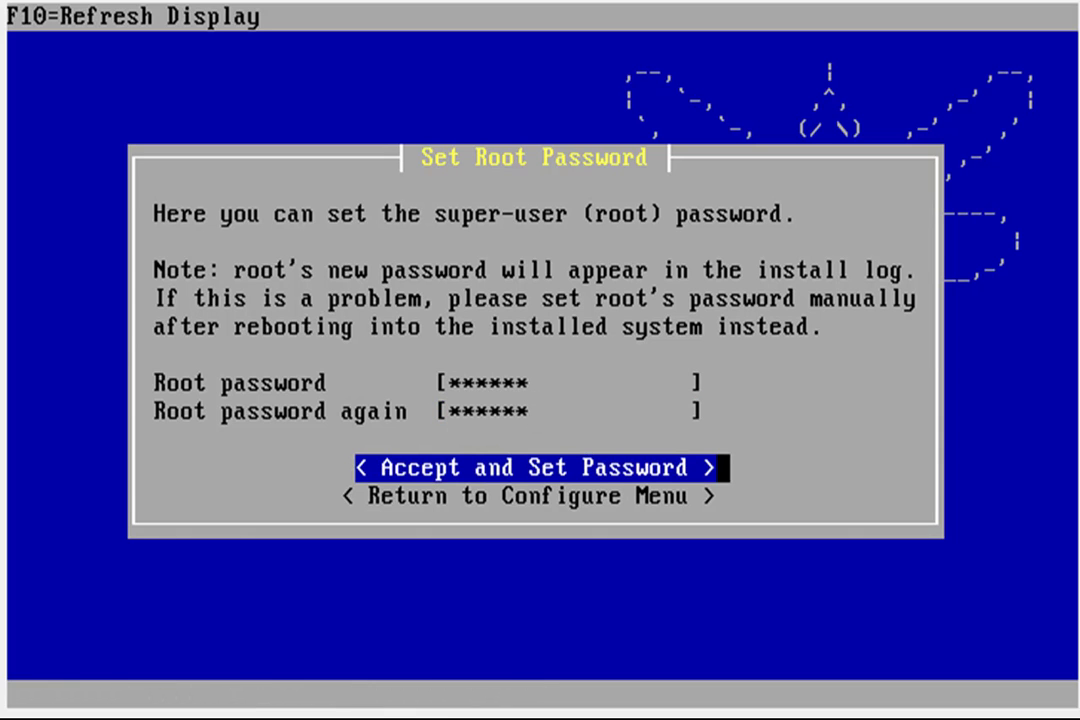
key("Return")
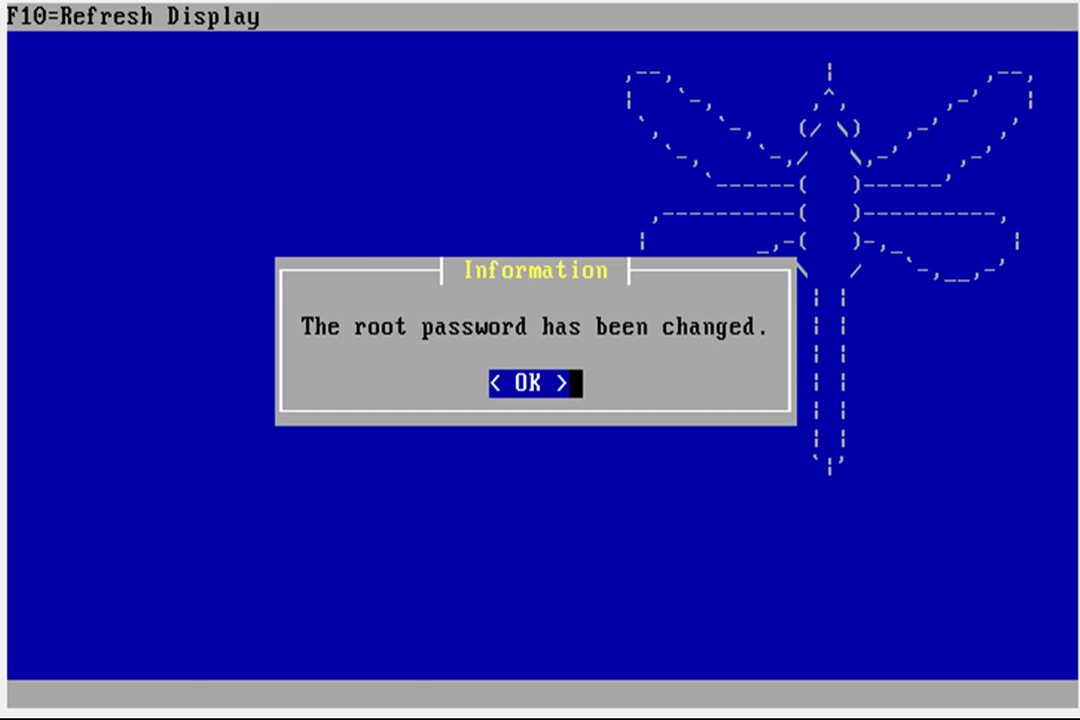
key("Return")
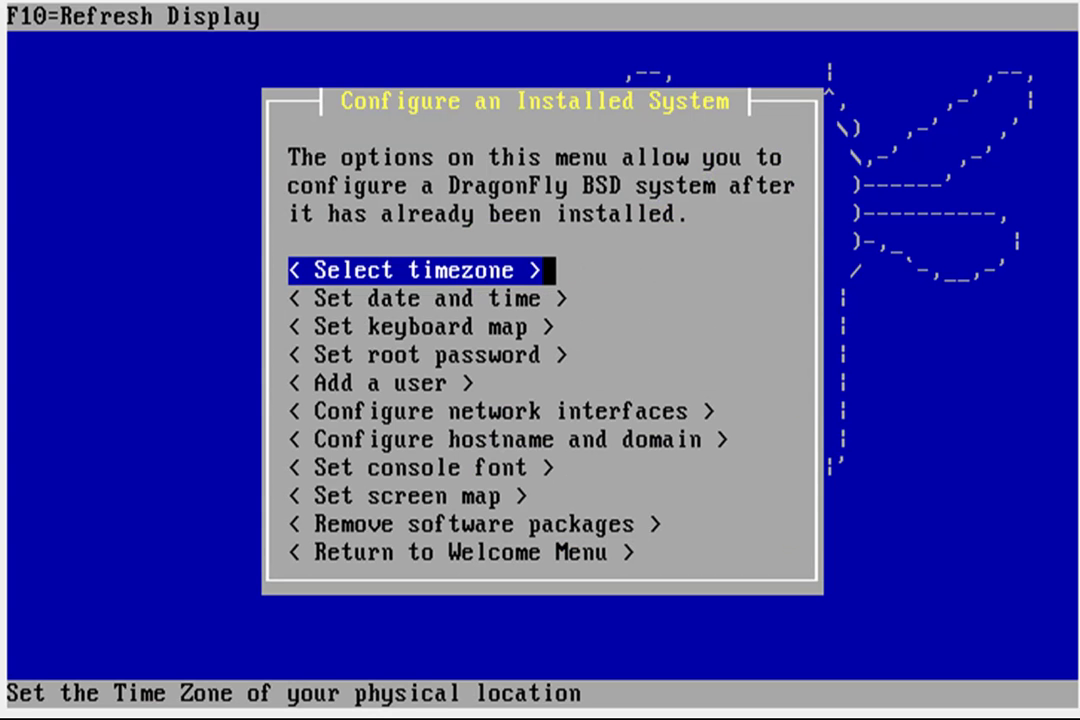
Step: Open the 'Add a user' form from the configuration menu
key("Down")
key("Down")
key("Down")
key("Down")
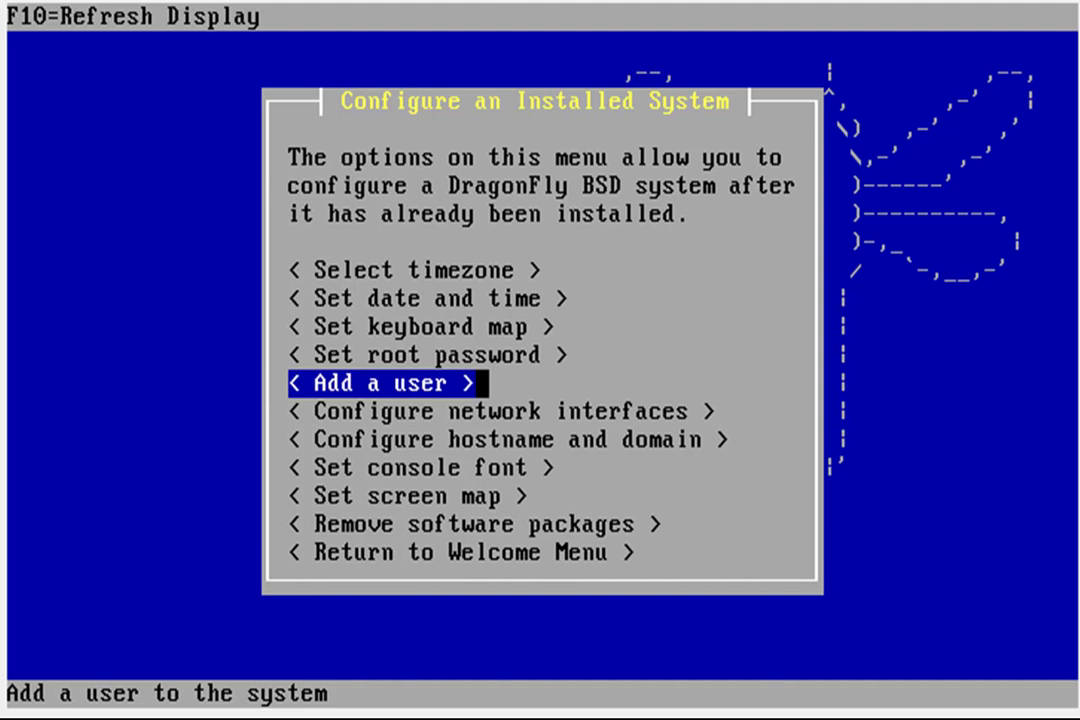
key("Return")
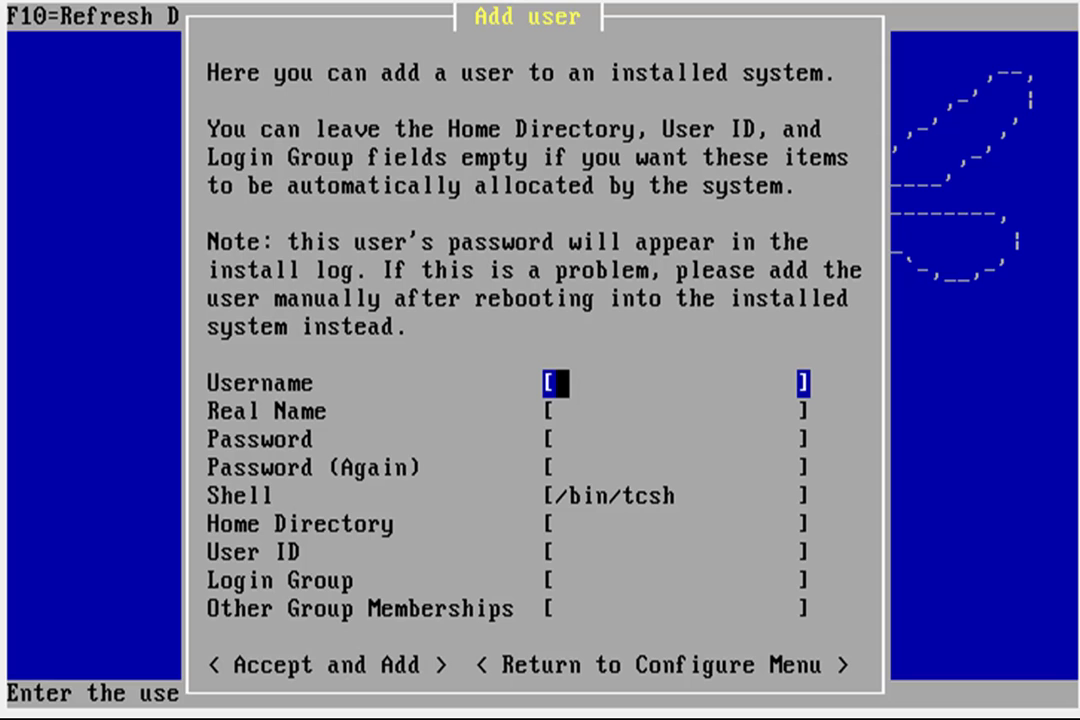
Step: Enter the new user's username, real name and password twice
type("fabio")
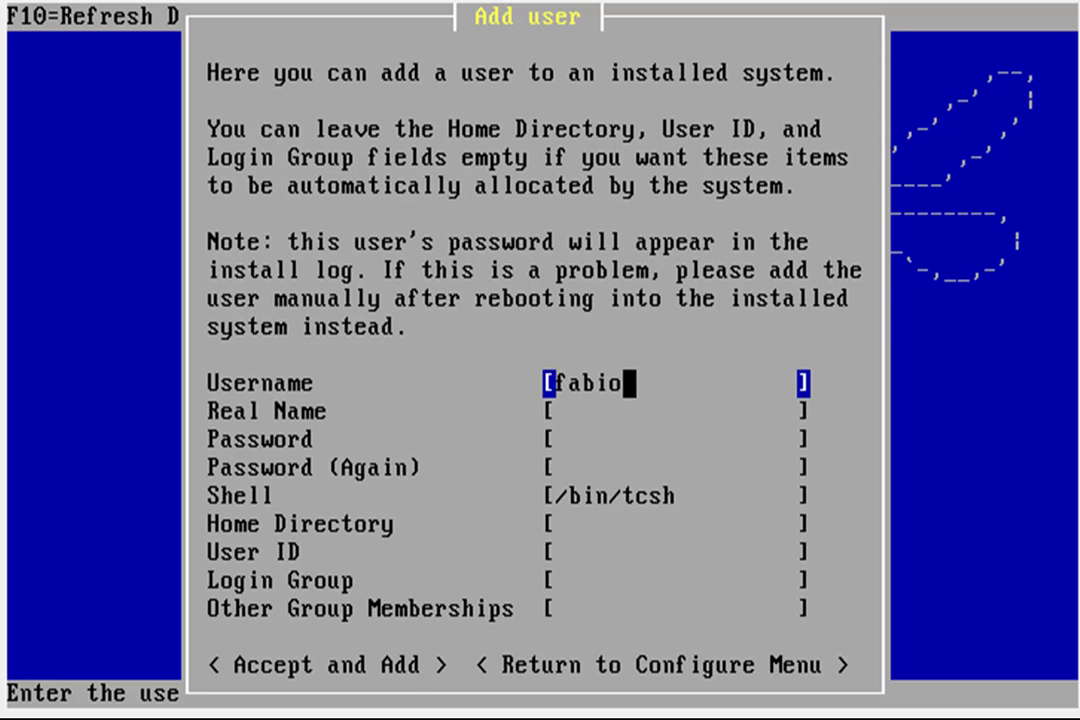
key("Tab")
type("Fabi")
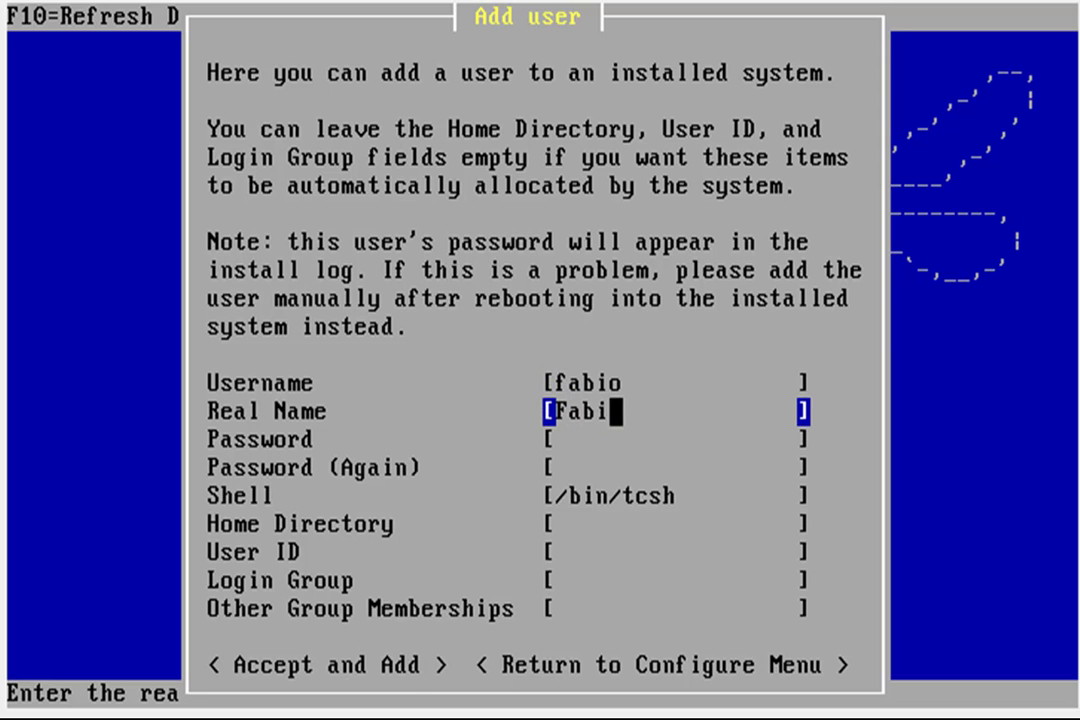
type("o dos Reis")
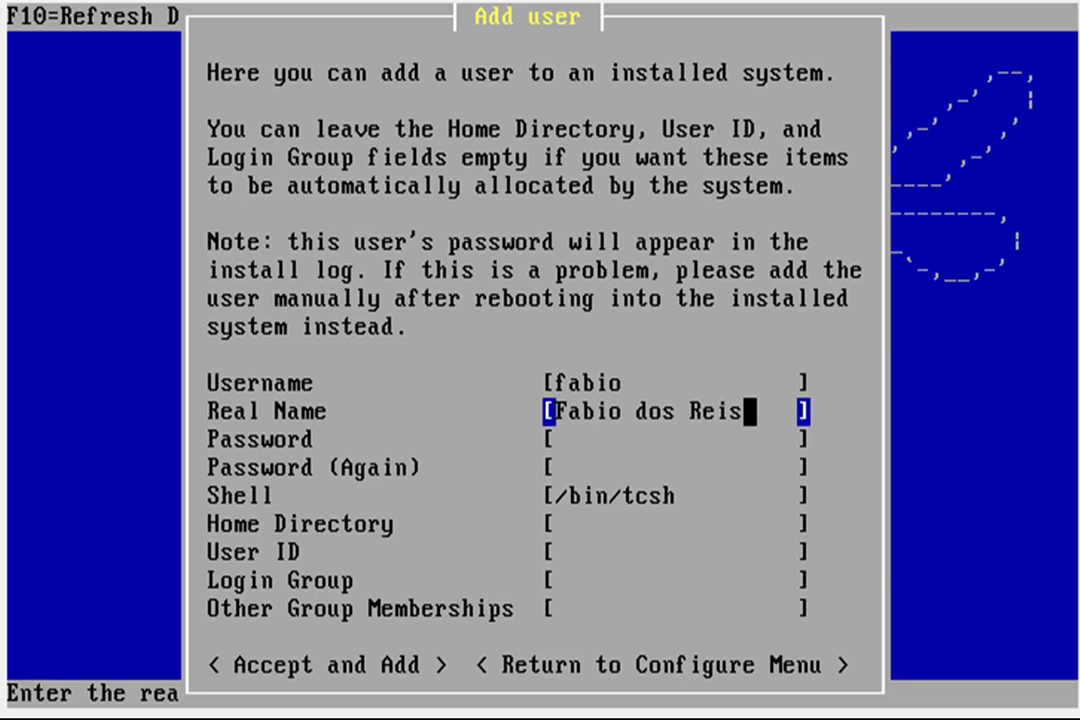
key("Tab")
type("******")
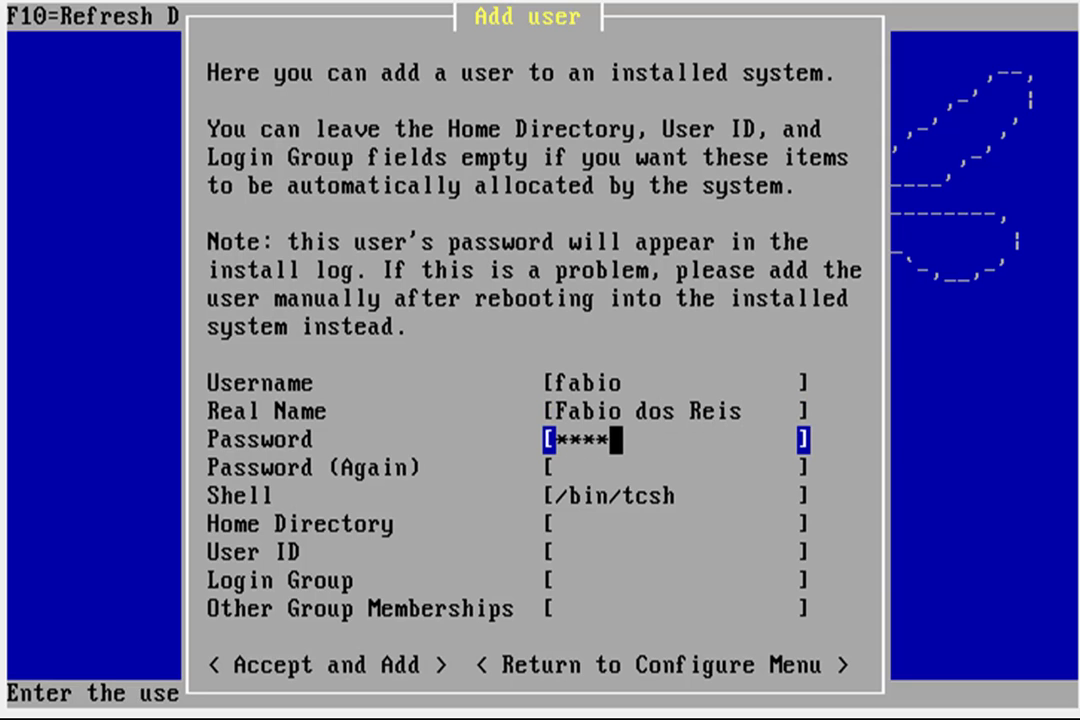
key("Tab")
type("******")
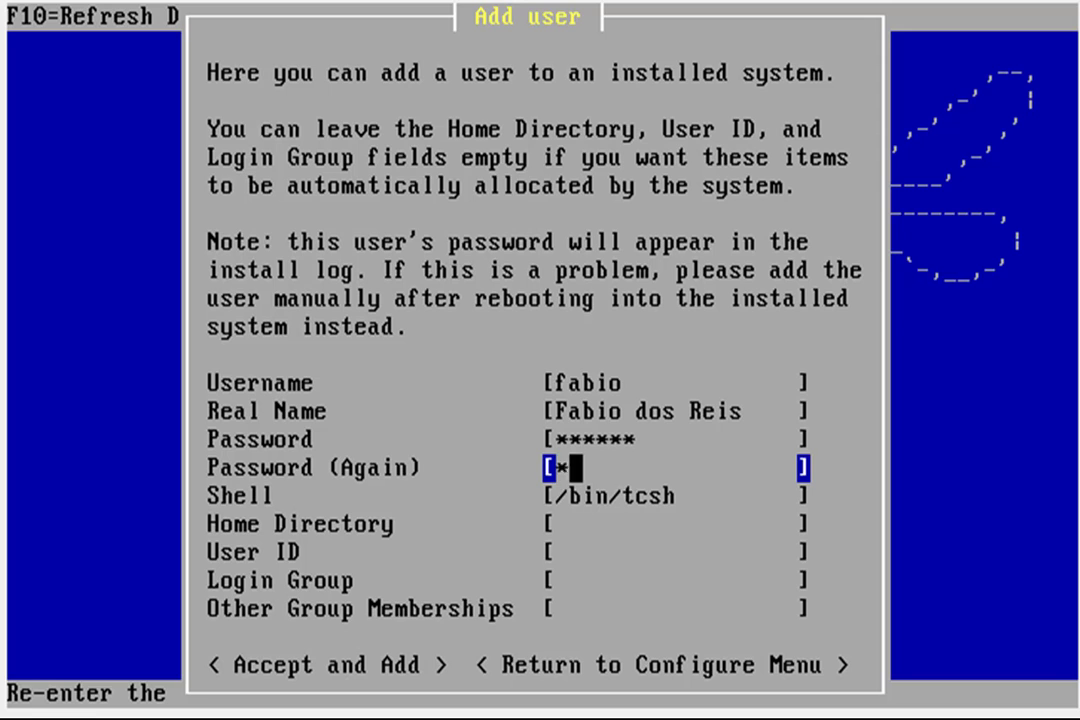
Step: Keep the /bin/tcsh shell and automatic home, add the wheel group, and create the account
key("Tab")
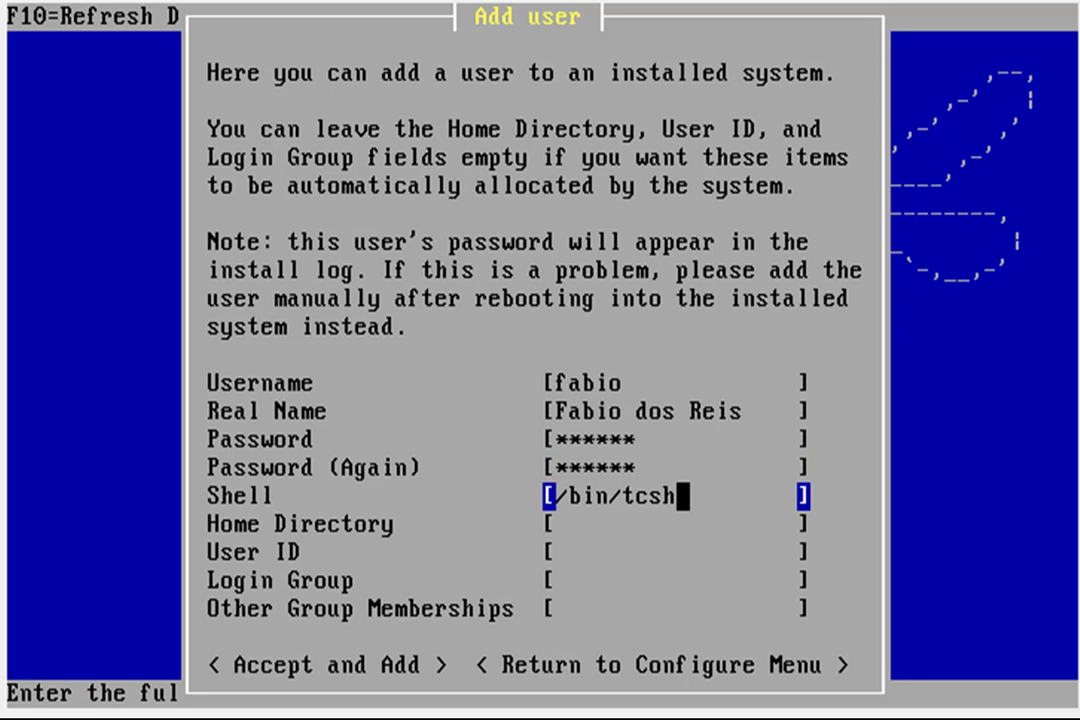
key("Tab")
key("Tab")
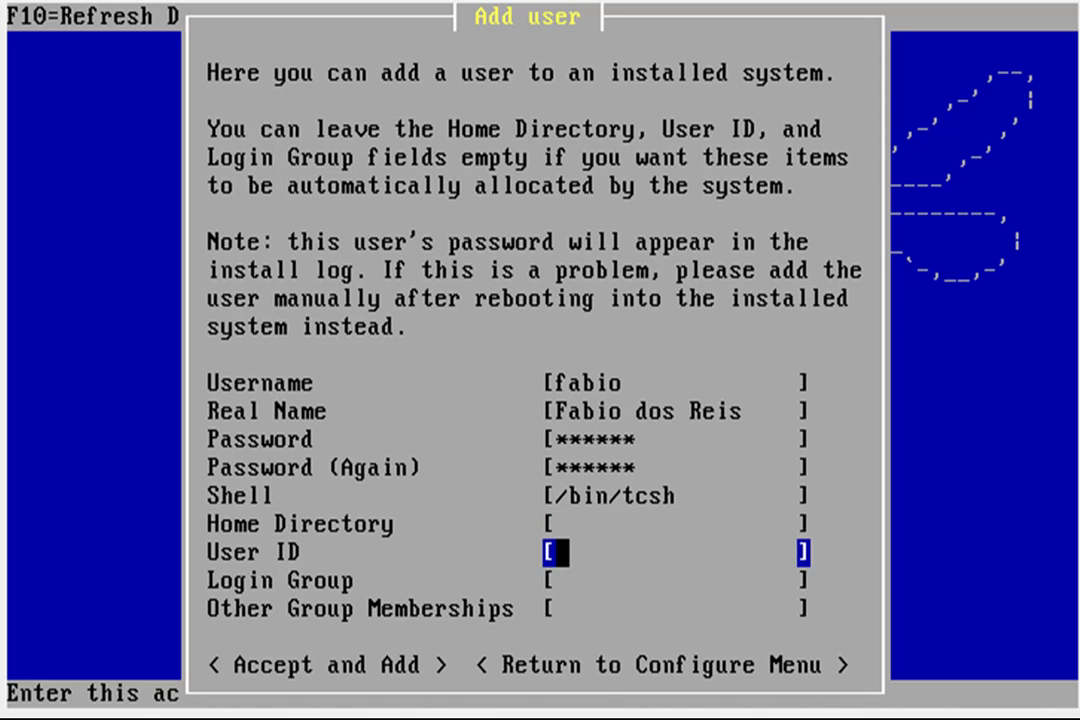
key("Tab")
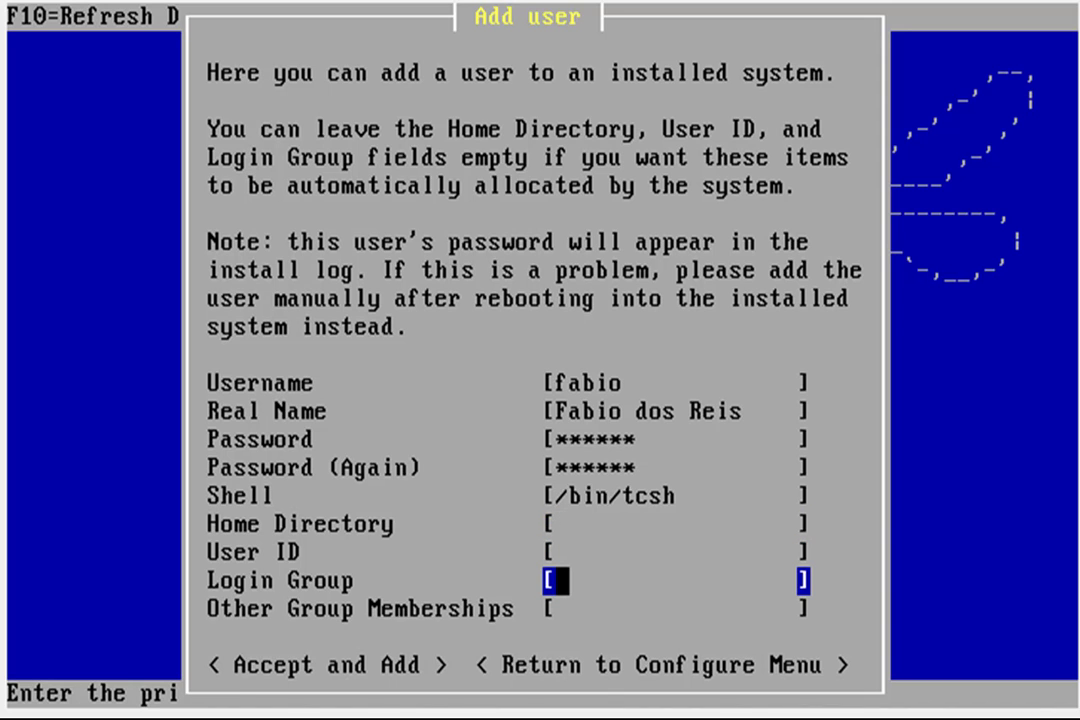
key("Tab")
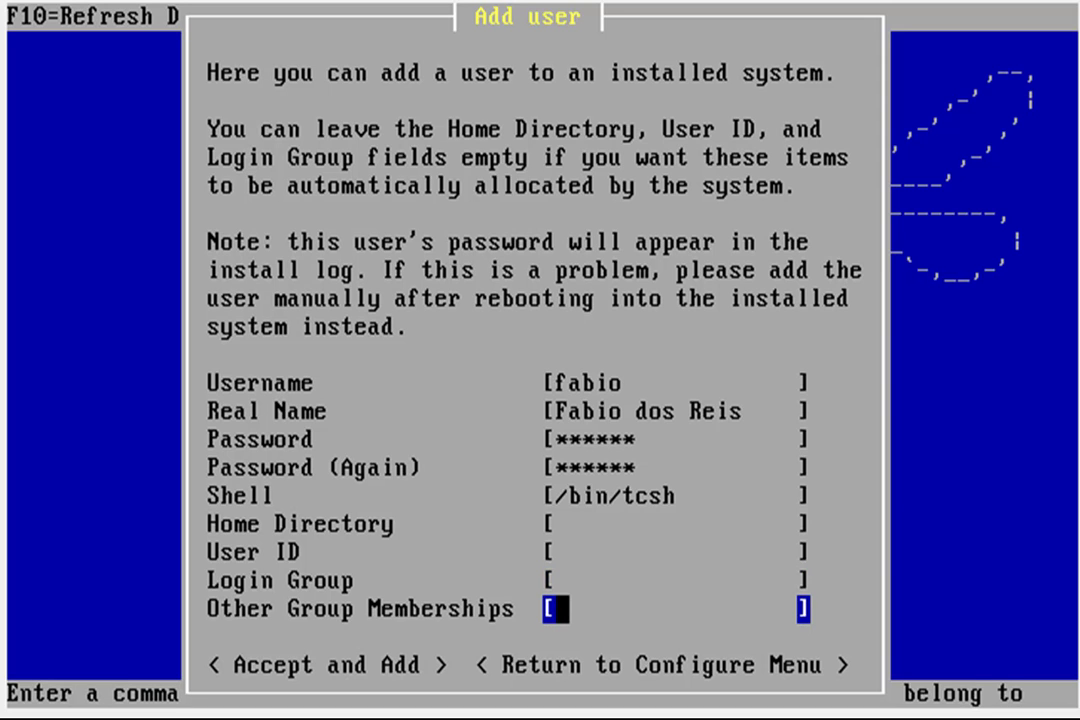
type("whe")
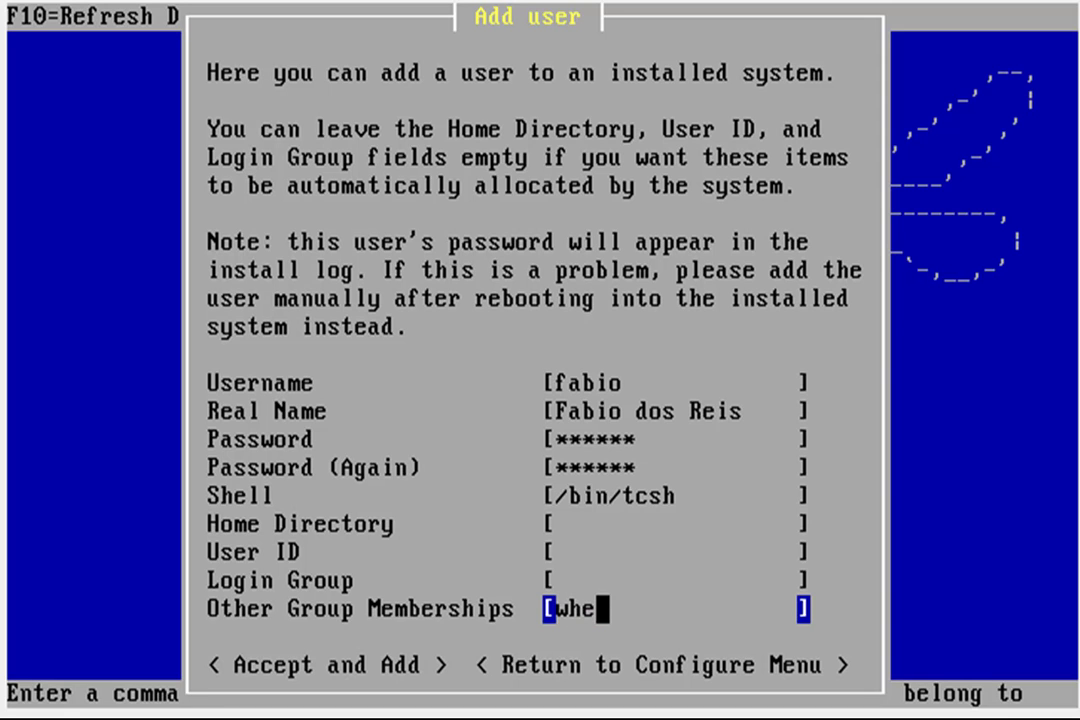
type("el")
key("Tab")
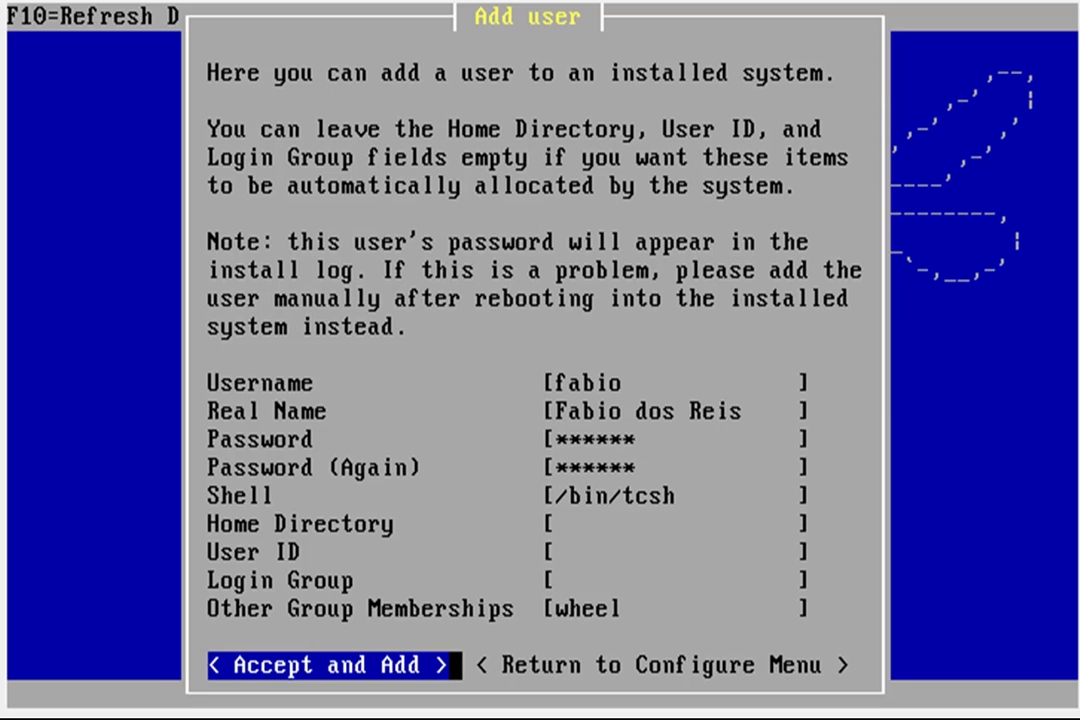
key("Return")
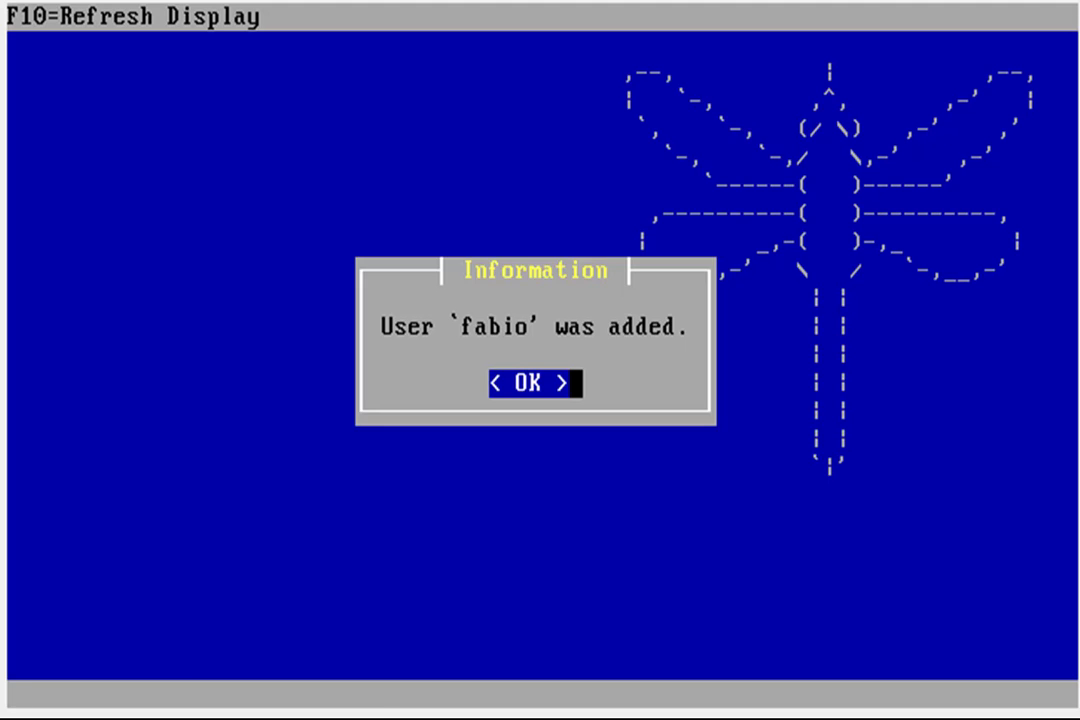
Step: Acknowledge the user-added notice and configure interface em0 to use DHCP
key("Return")
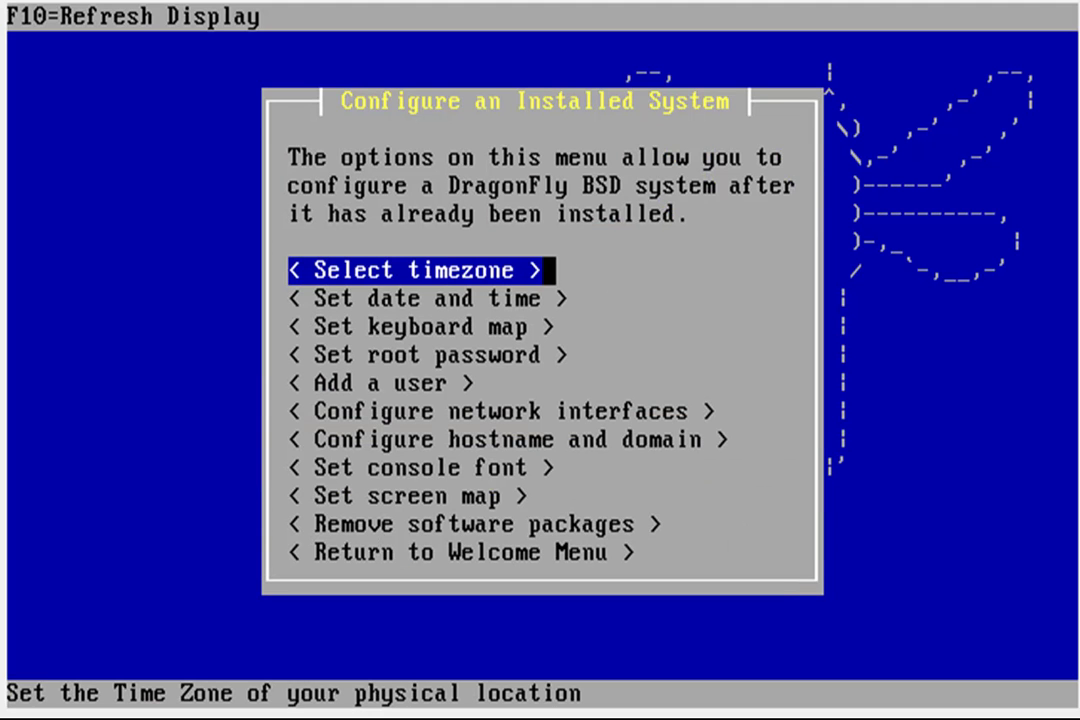
key("Down")
key("Down")
key("Down")
key("Down")
key("Down")
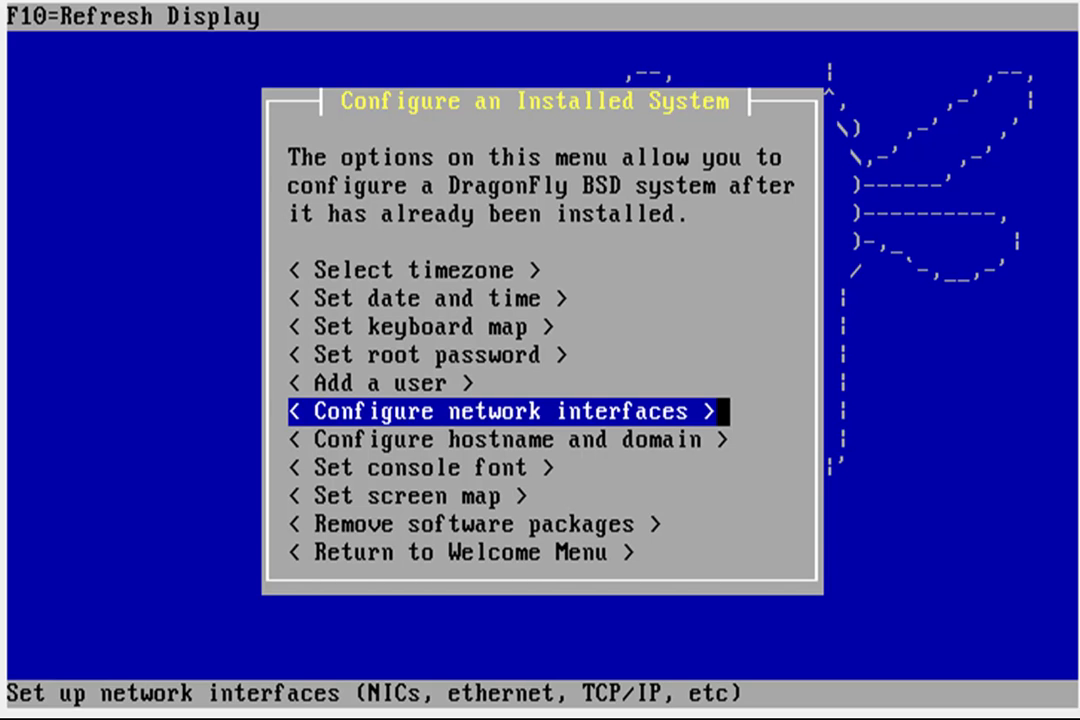
key("Return")
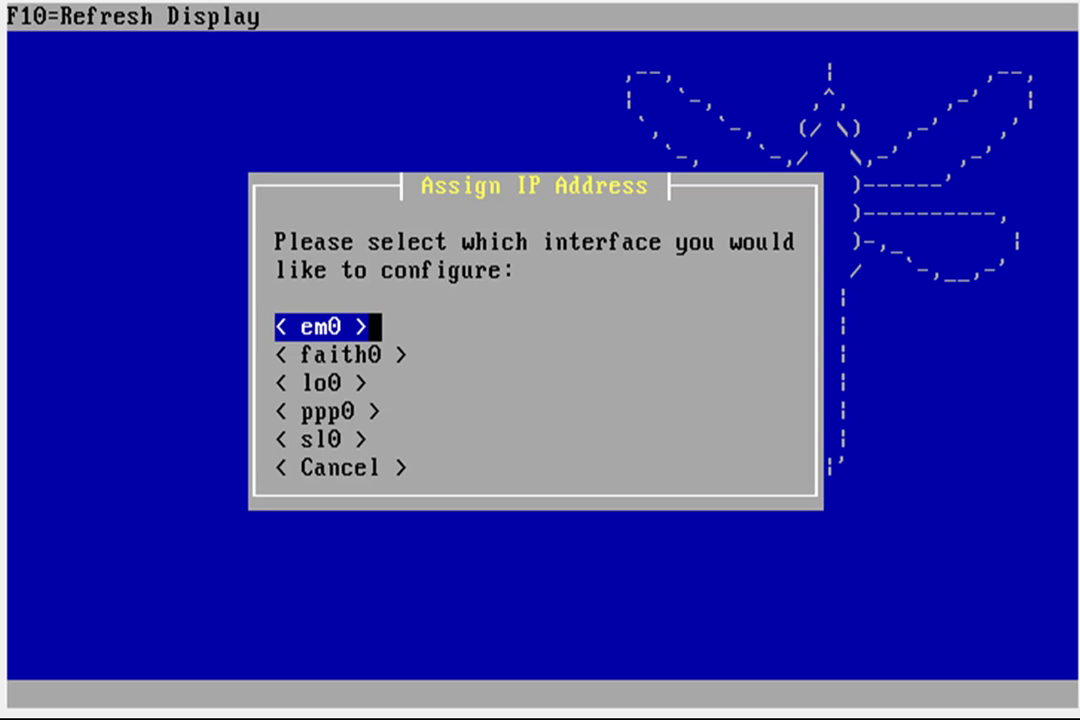
key("Return")
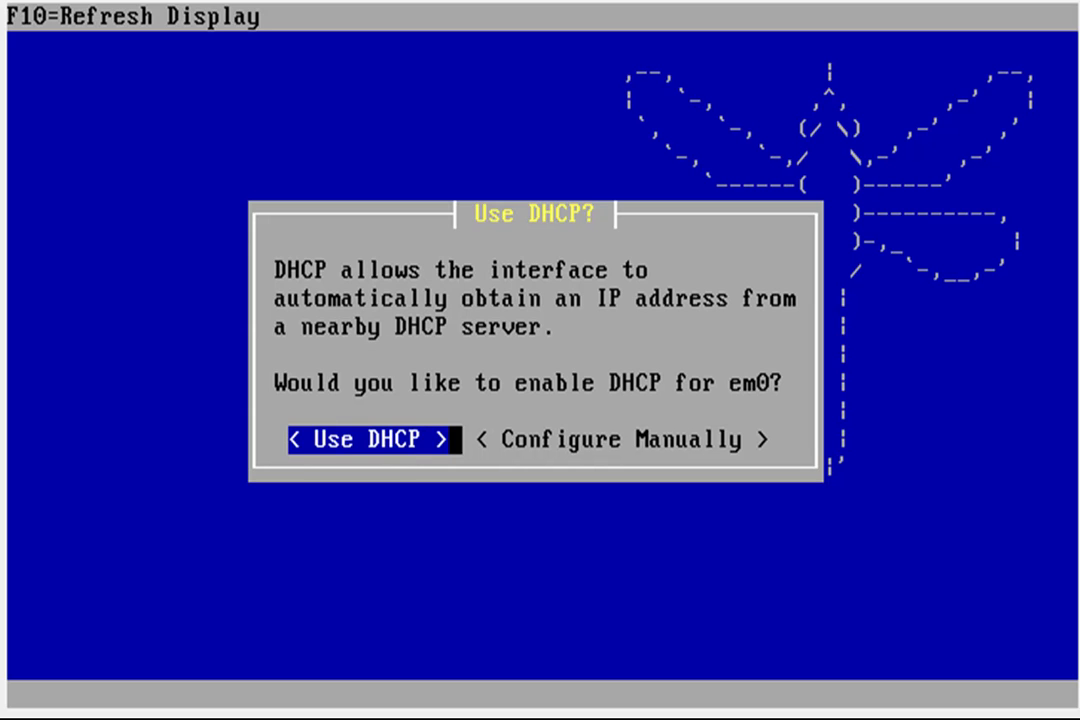
key("Right")
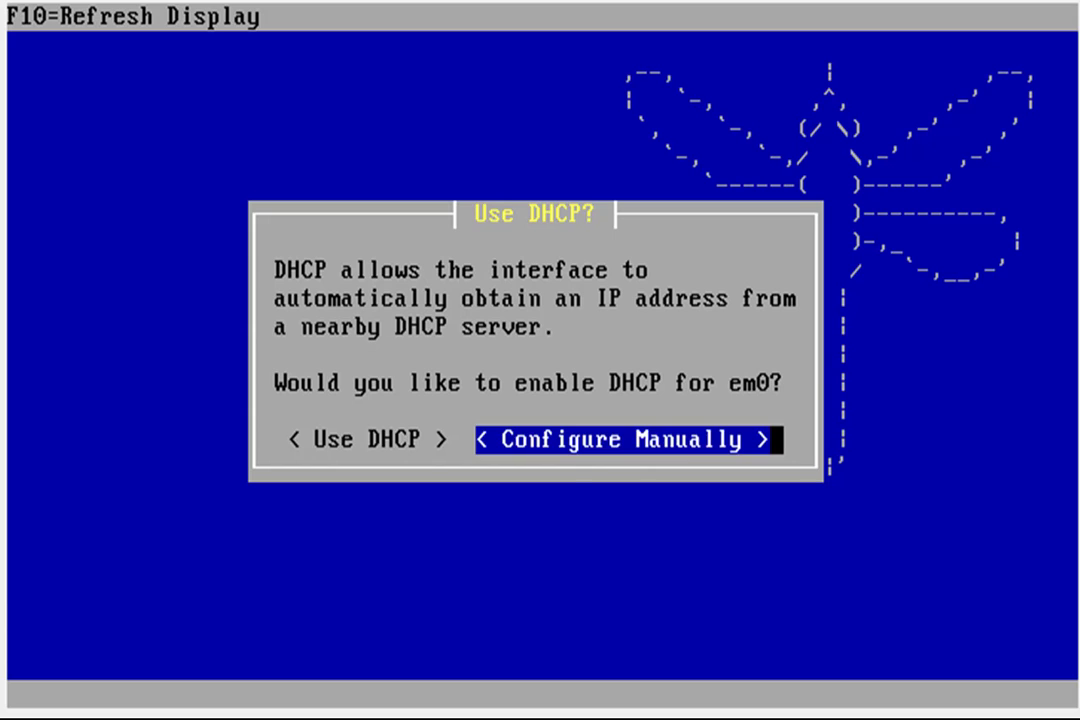
key("Left")
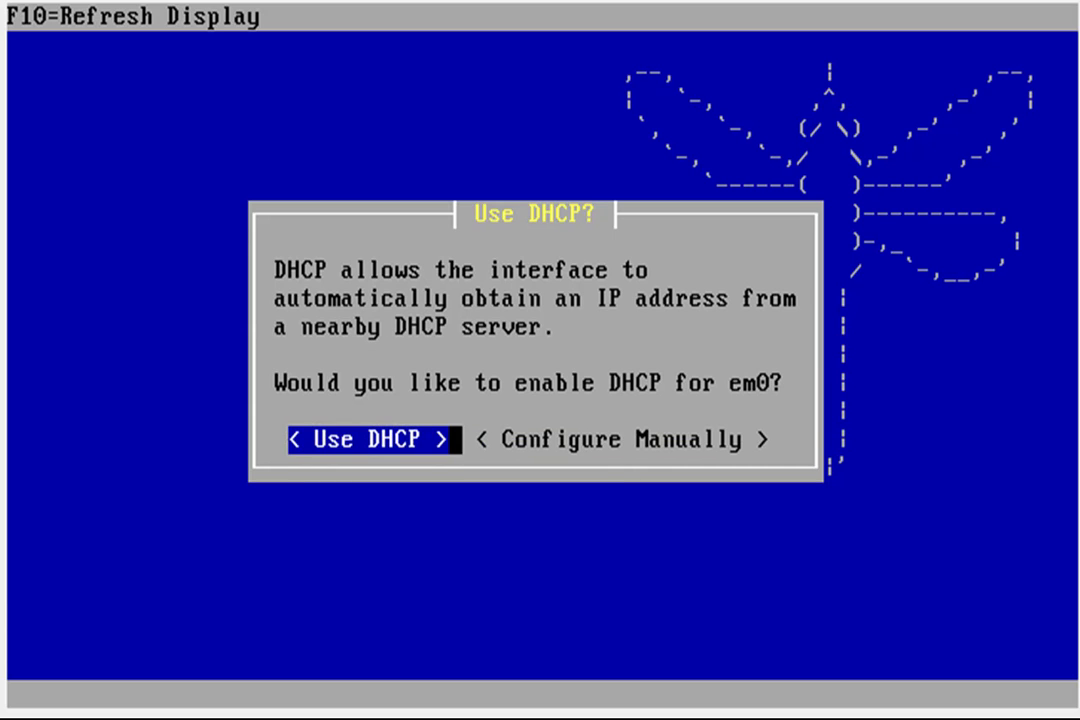
key("Return")
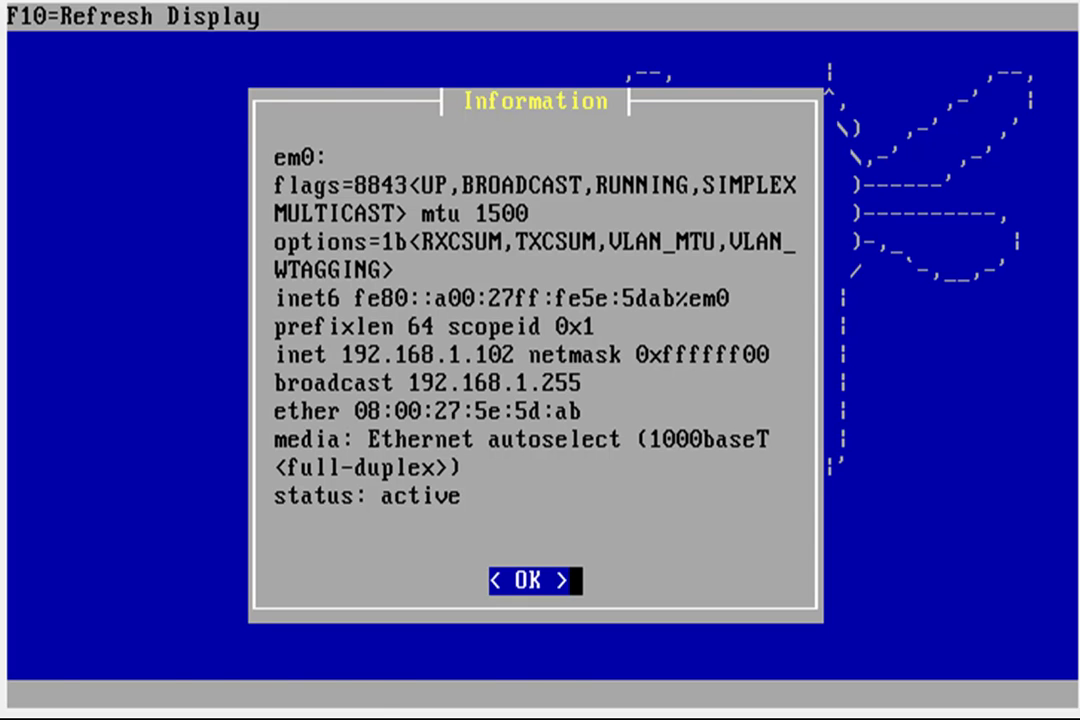
Step: Return to the Welcome menu and confirm rebooting the computer
key("Return")
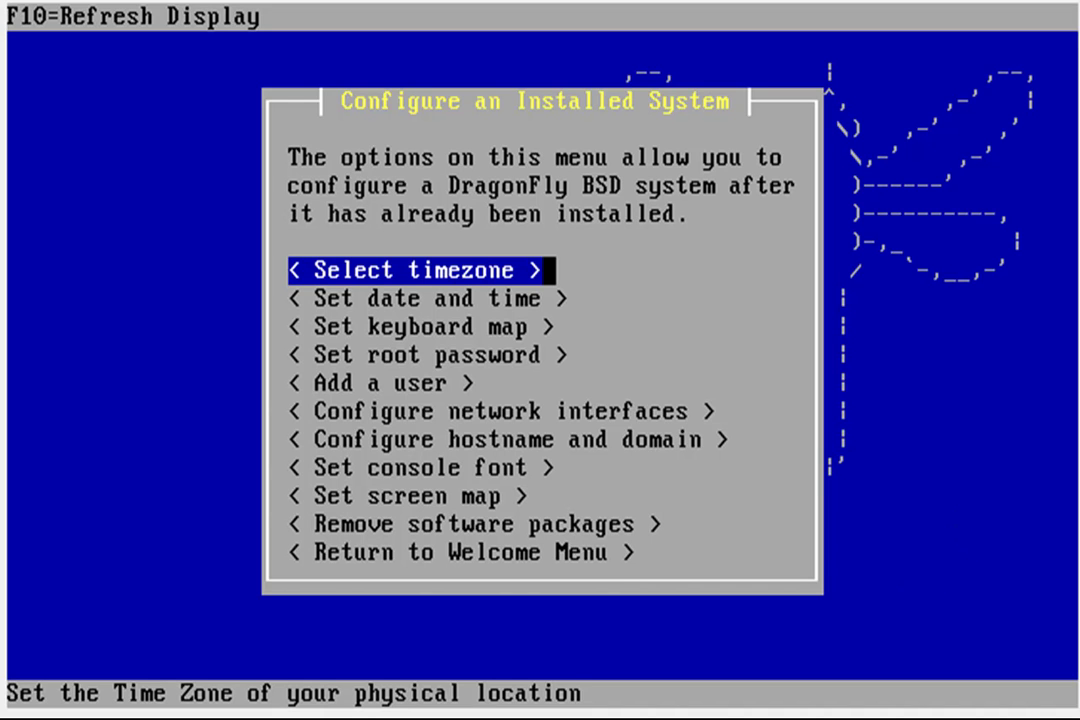
key("Down")
key("Down")
key("Down")
key("Down")
key("Down")
key("Down")
key("Down")
key("Down")
key("Down")
key("Down")
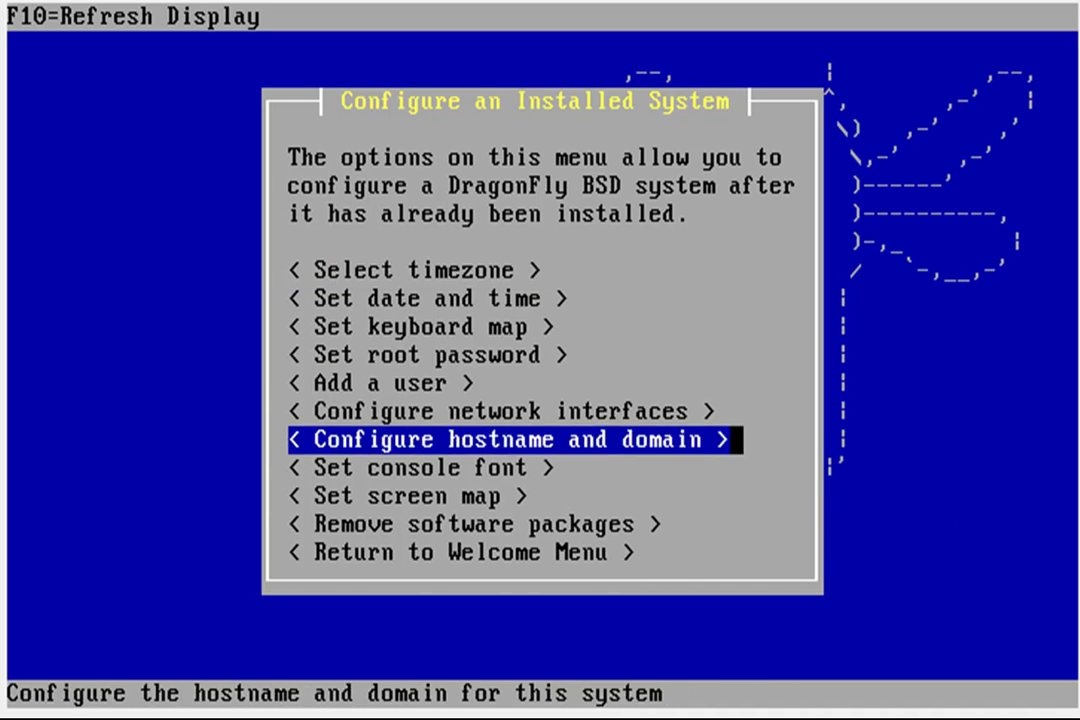
key("Return")
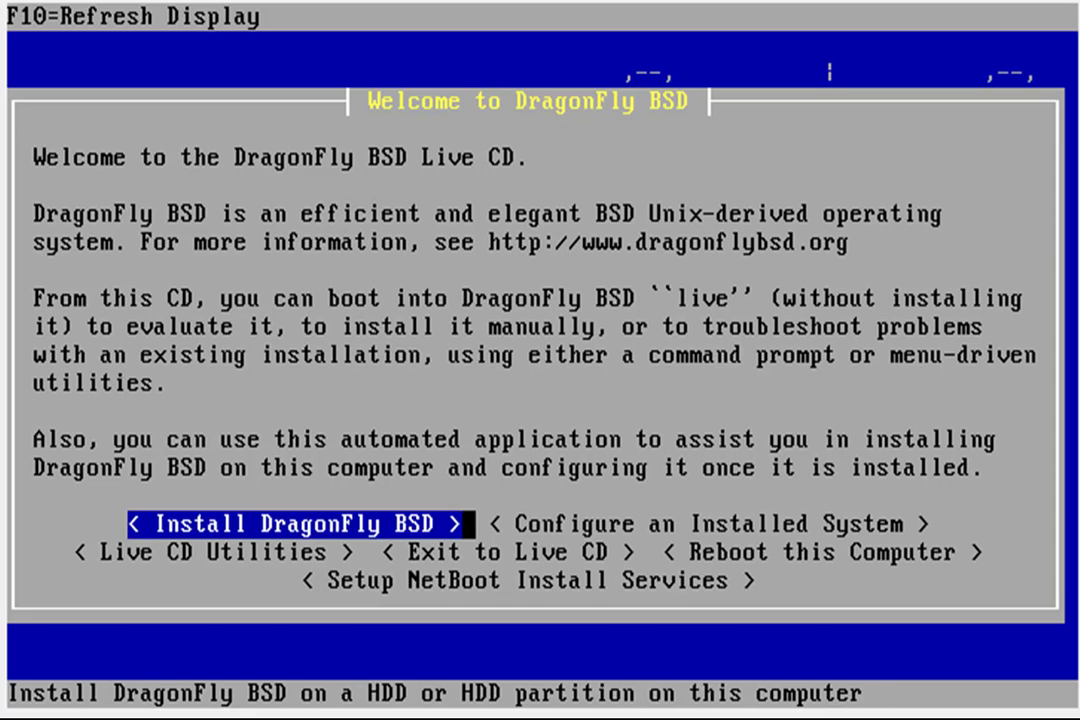
key("Right")
key("Right")
key("Right")
key("Right")
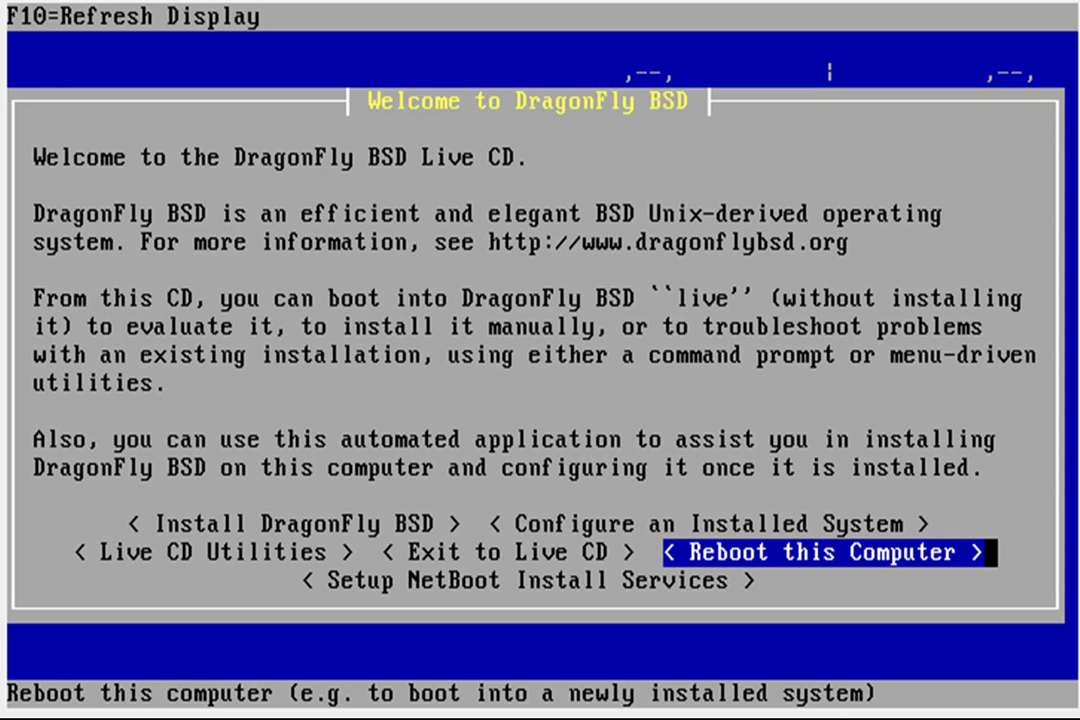
key("Return")
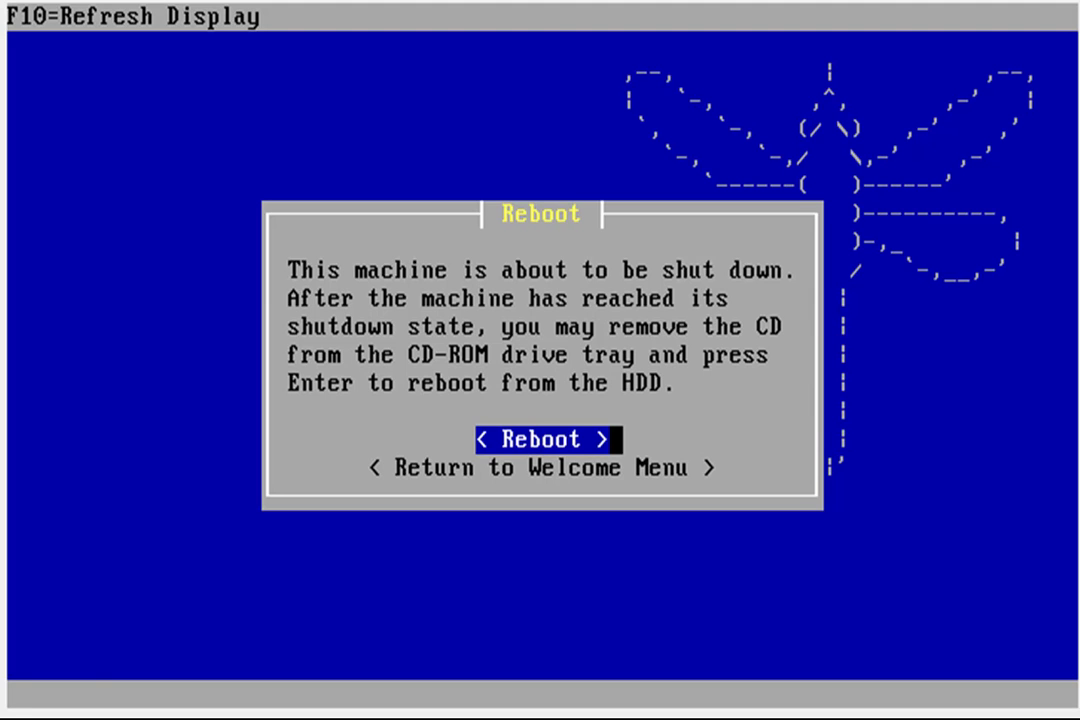
key("Return")
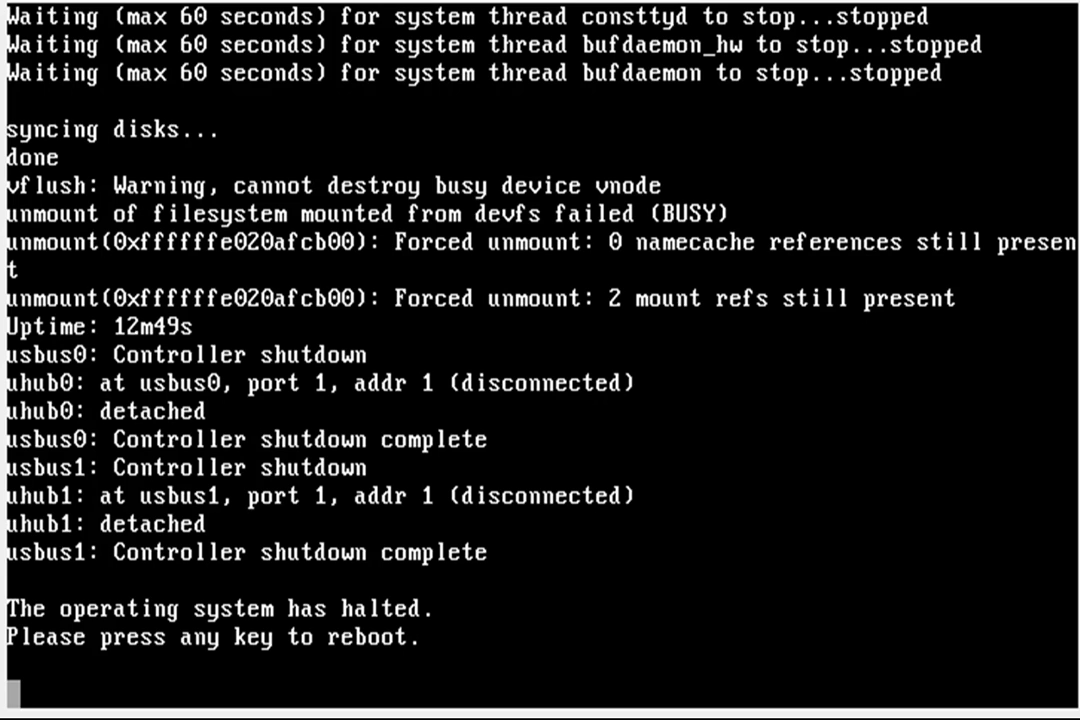
Step: Restart the halted machine and log in with the new user's username and password
key("Return")
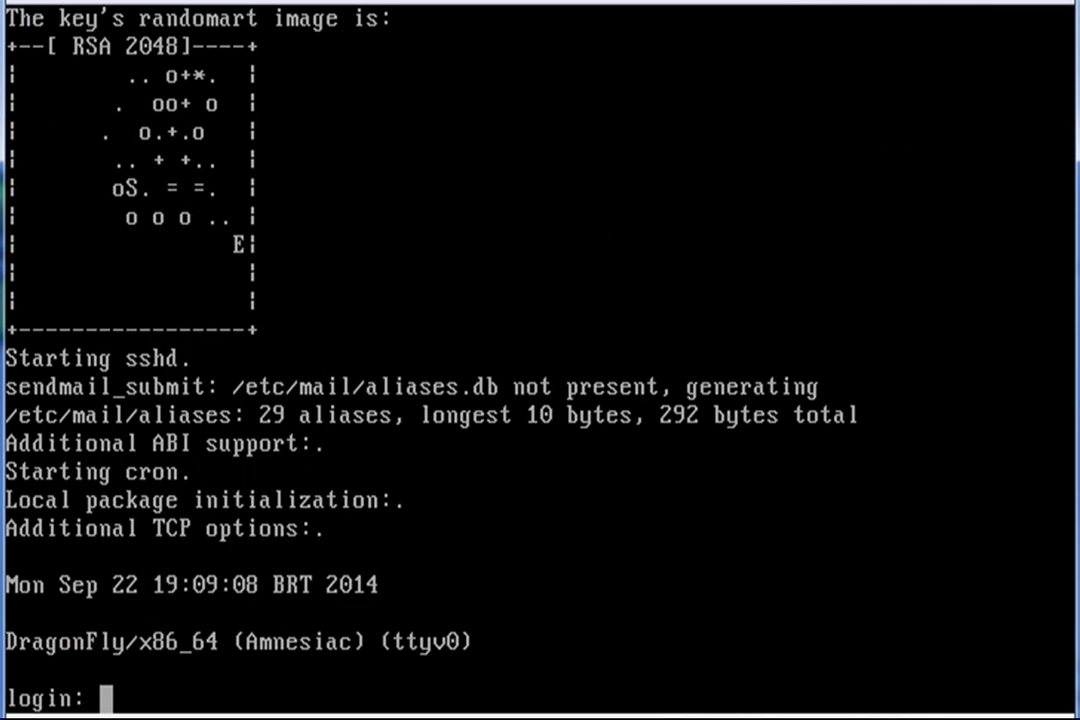
type("fabio")
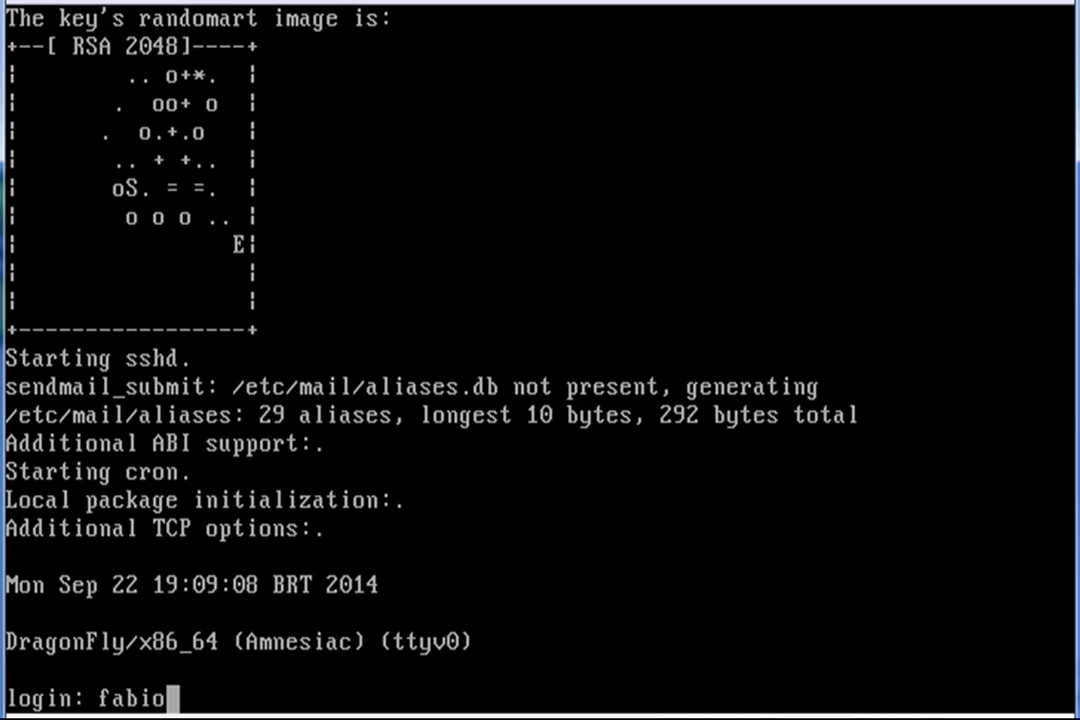
key("Return")
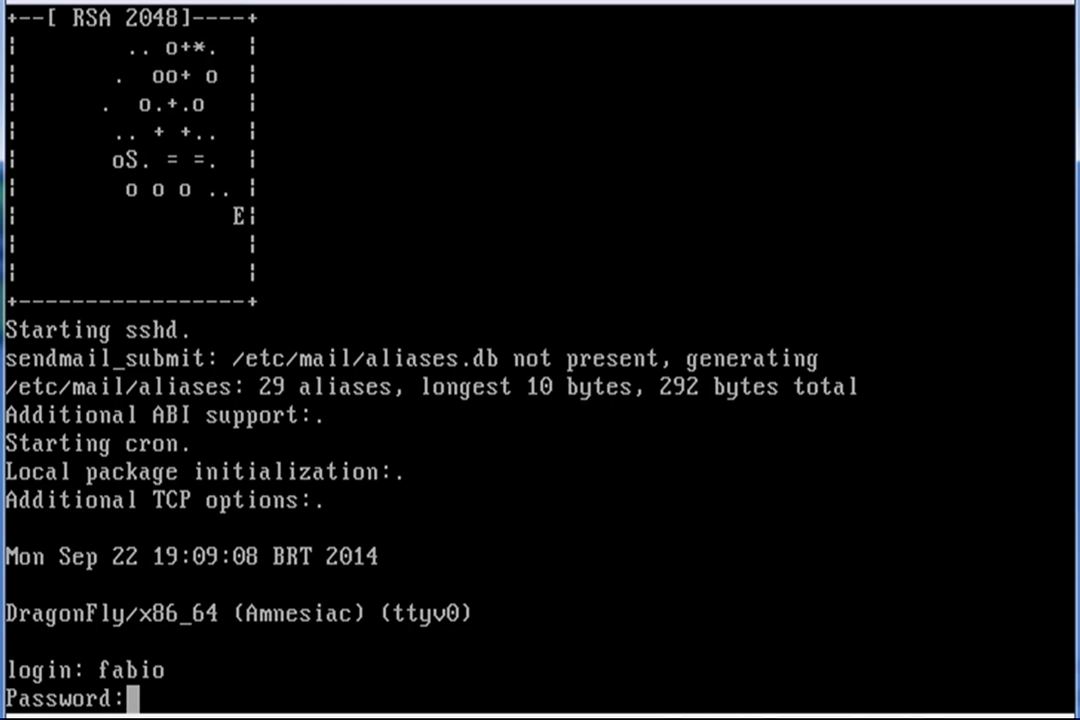
key("Return")
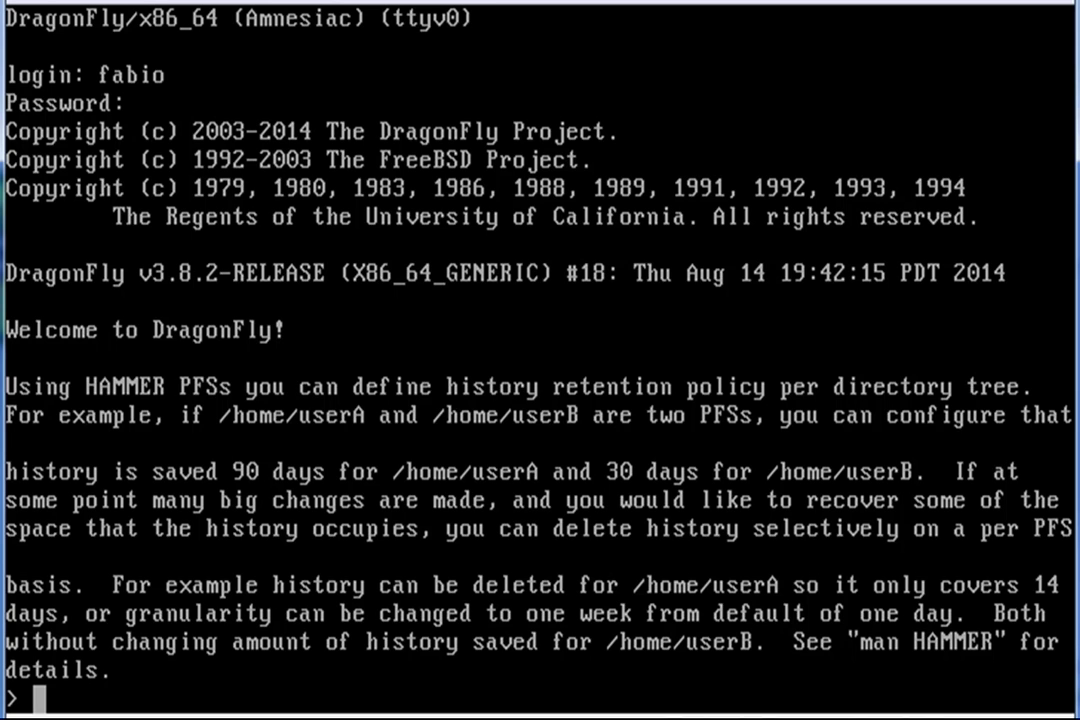
Step: Check the current user with whoami, then switch to root via su using the root password
type("whoami")
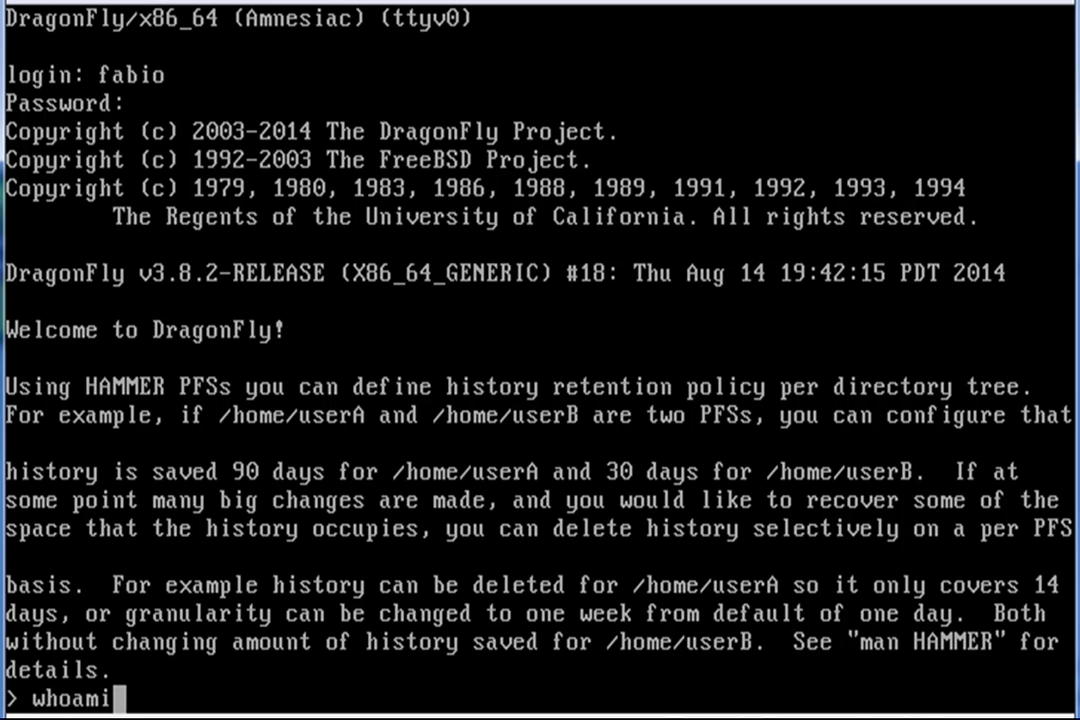
key("Return")
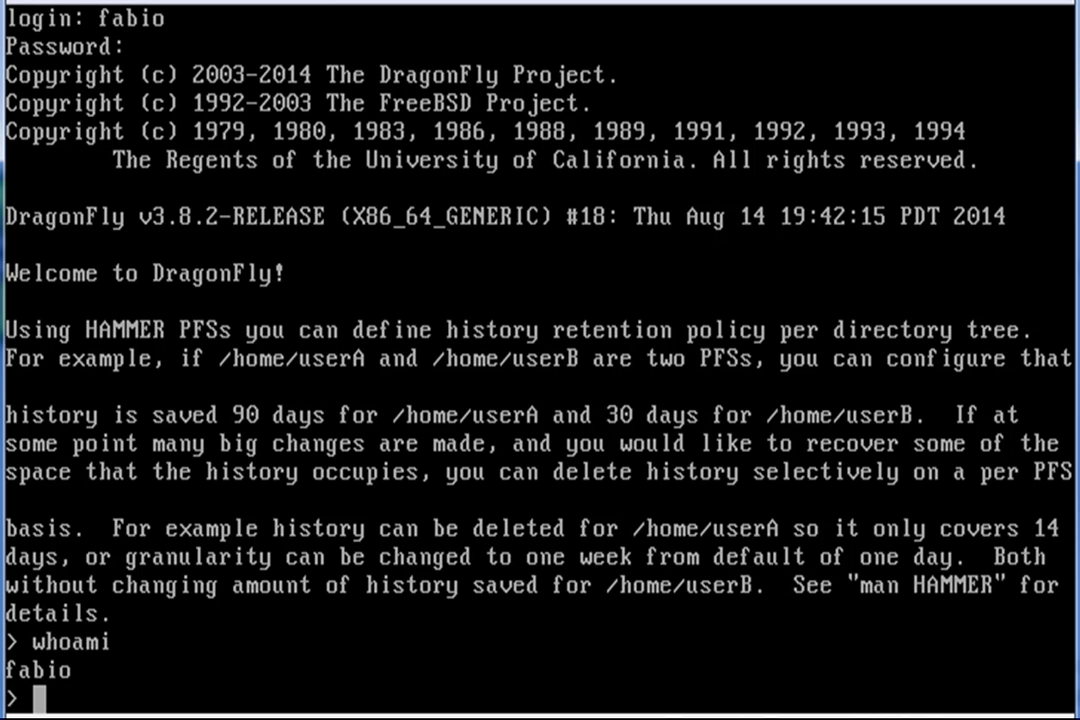
type("su")
key("Return")
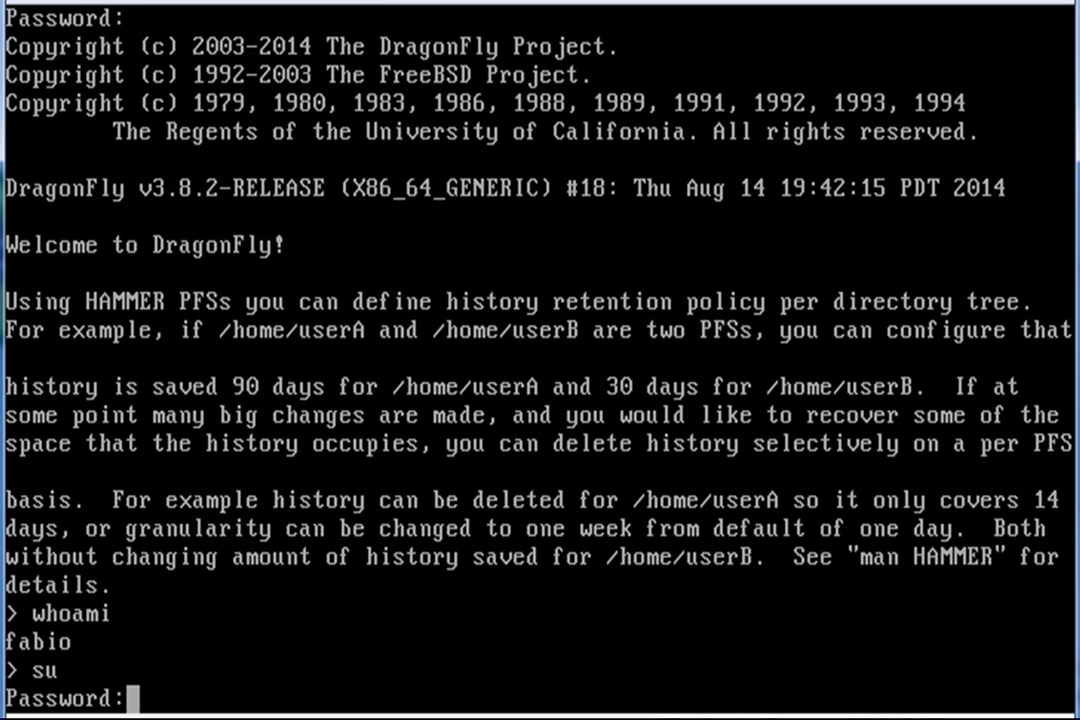
key("Return")
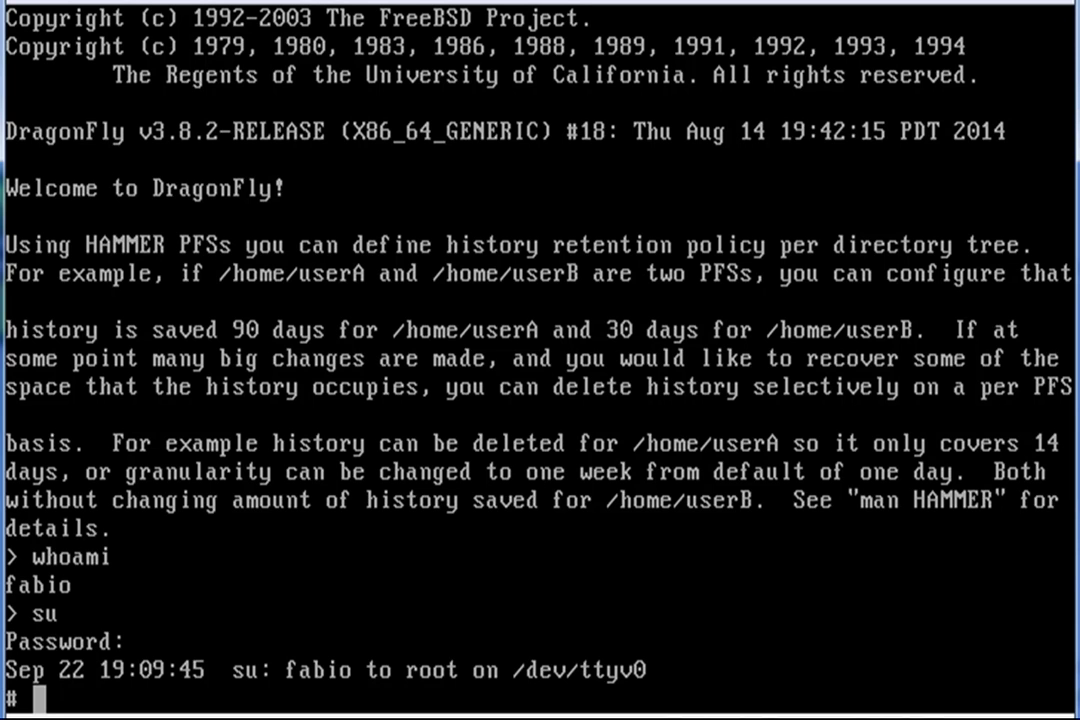
Step: Confirm whoami now reports root, then shut the system down with poweroff
type("whoam")
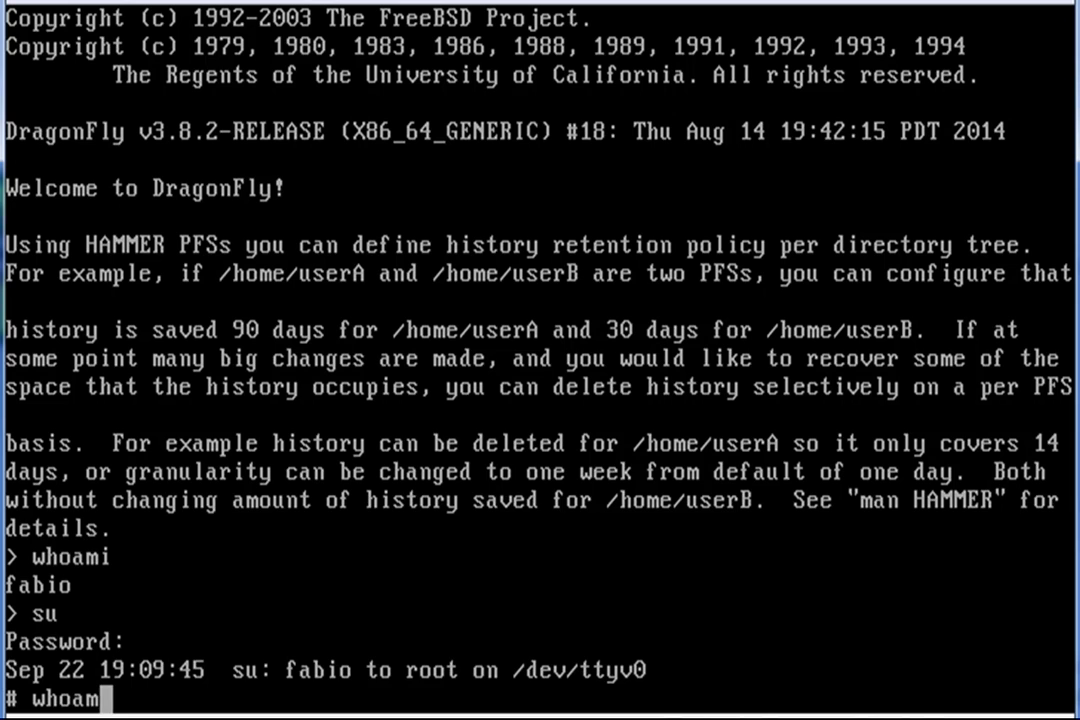
type("i")
key("Return")
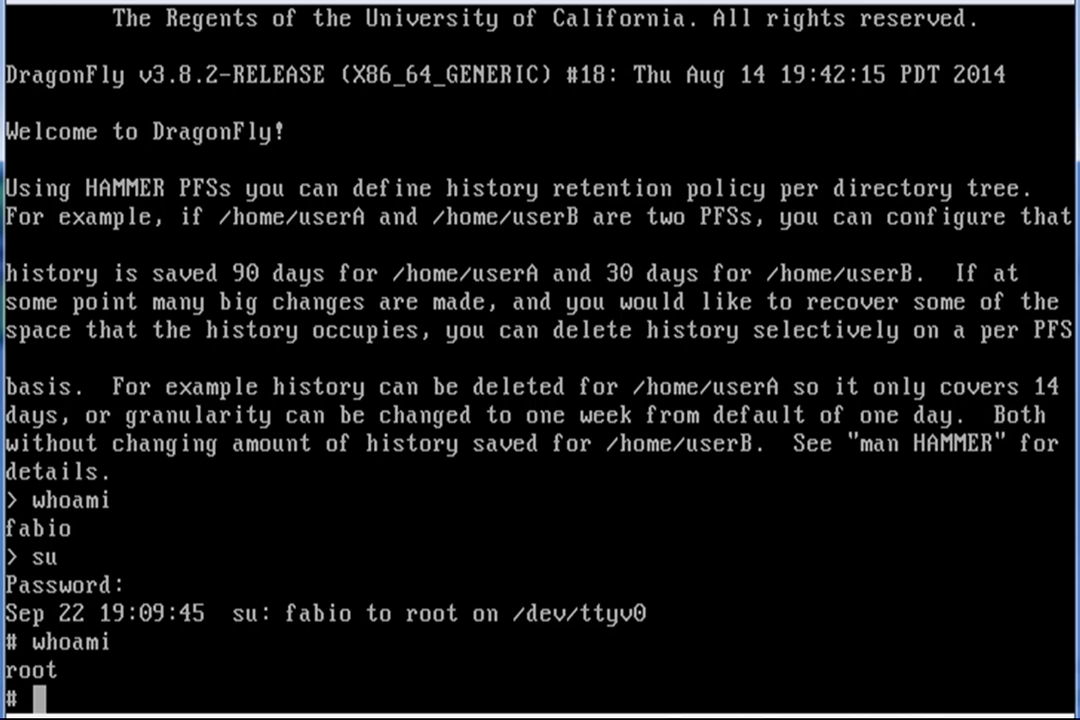
type("poweroff")
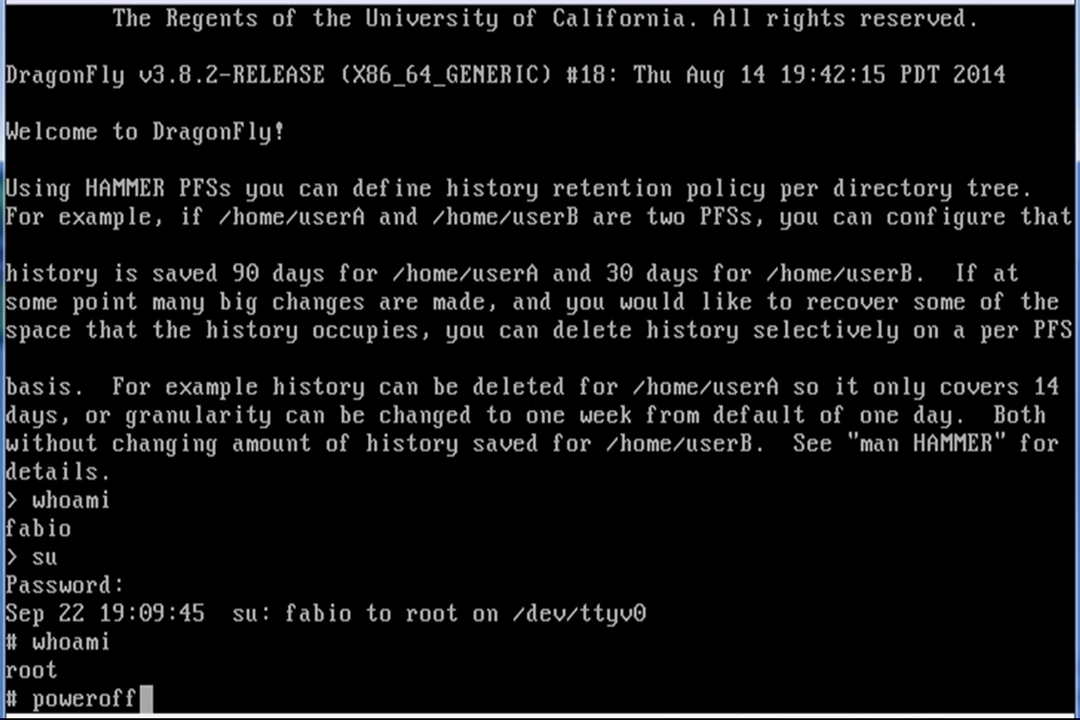
key("Return")
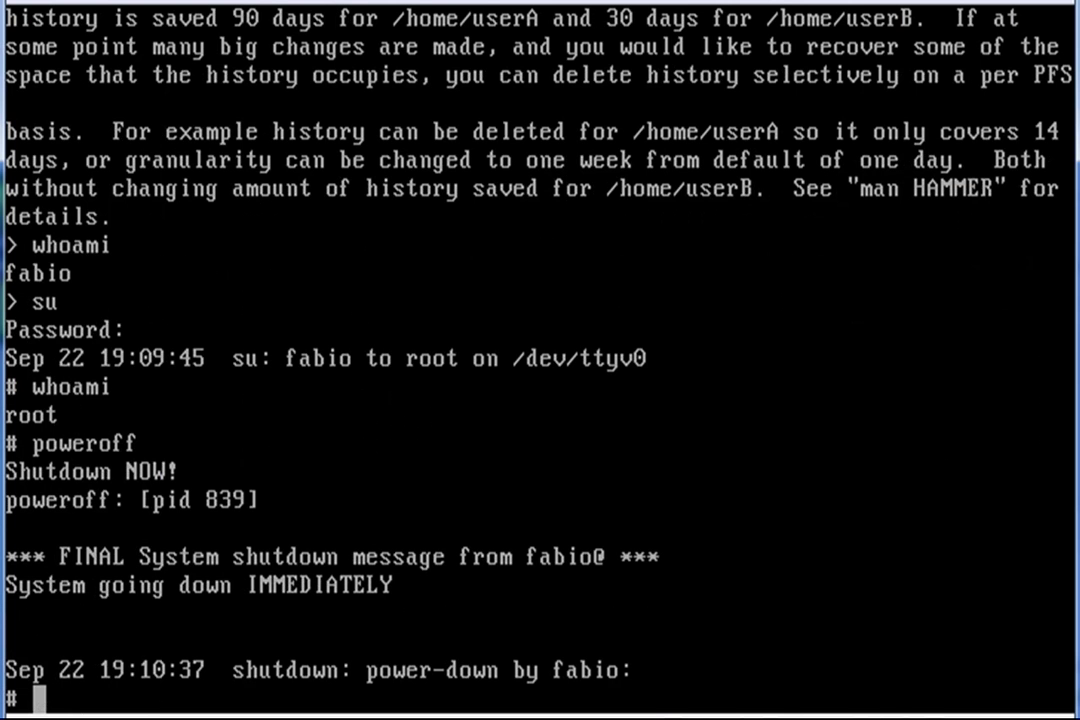